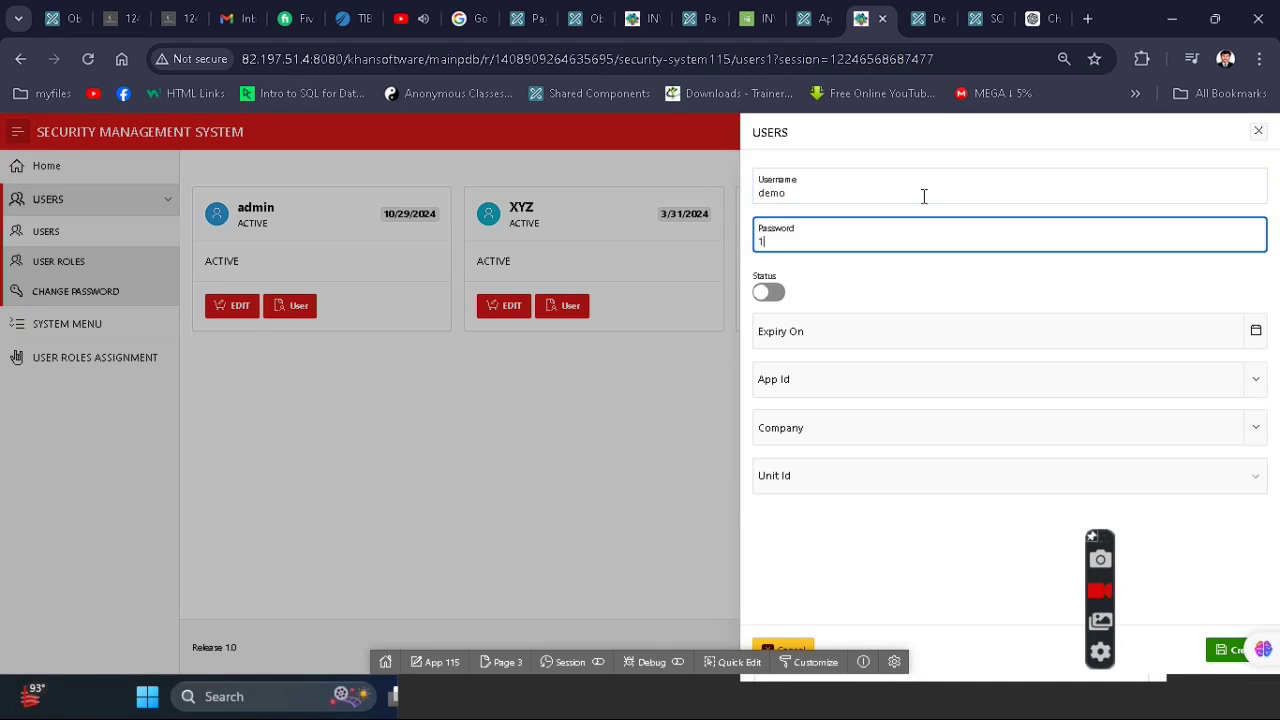
- Make the new demo user active with an expiry date of 30 September 2024
{"action": "key", "text": "Tab"}
{"action": "key", "text": "space"}
{"action": "left_click", "coordinate": [994, 331]}
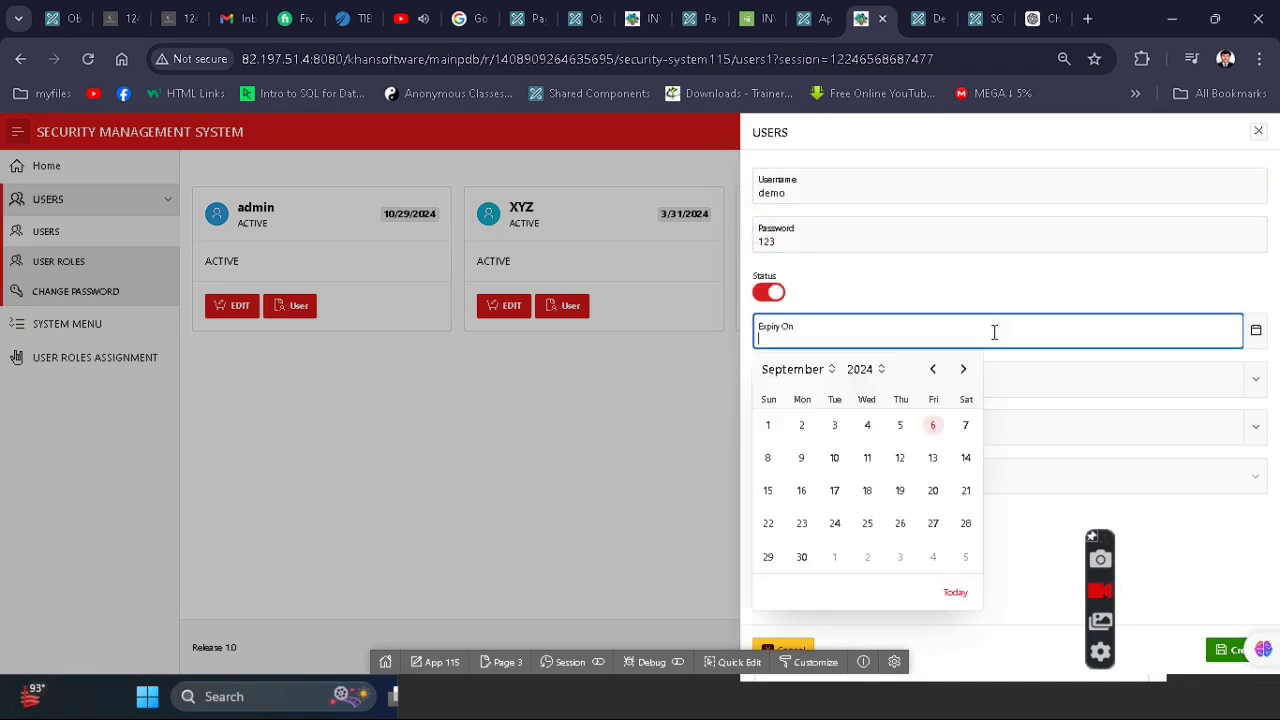
{"action": "left_click", "coordinate": [806, 560]}
- Assign Point Of Sale(105), AL FATAH SUPER STORE and its PAI unit, then create the user
{"action": "left_click", "coordinate": [944, 388]}
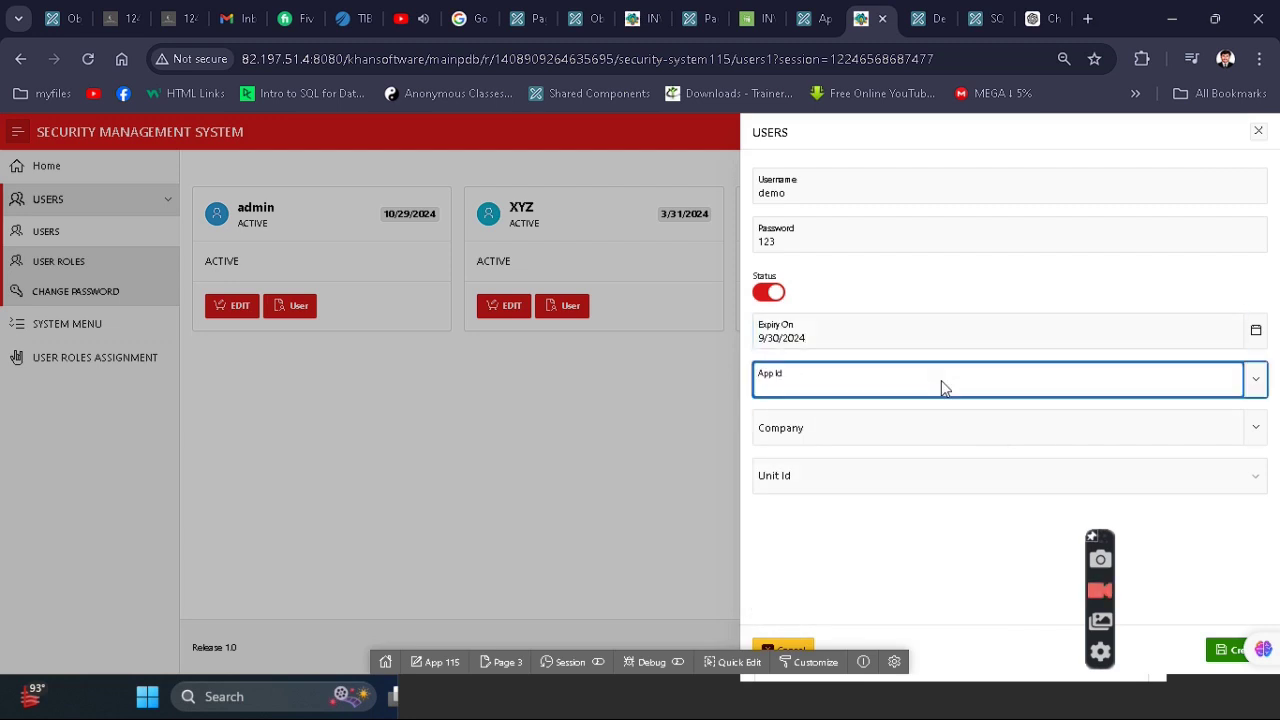
{"action": "left_click", "coordinate": [1260, 392]}
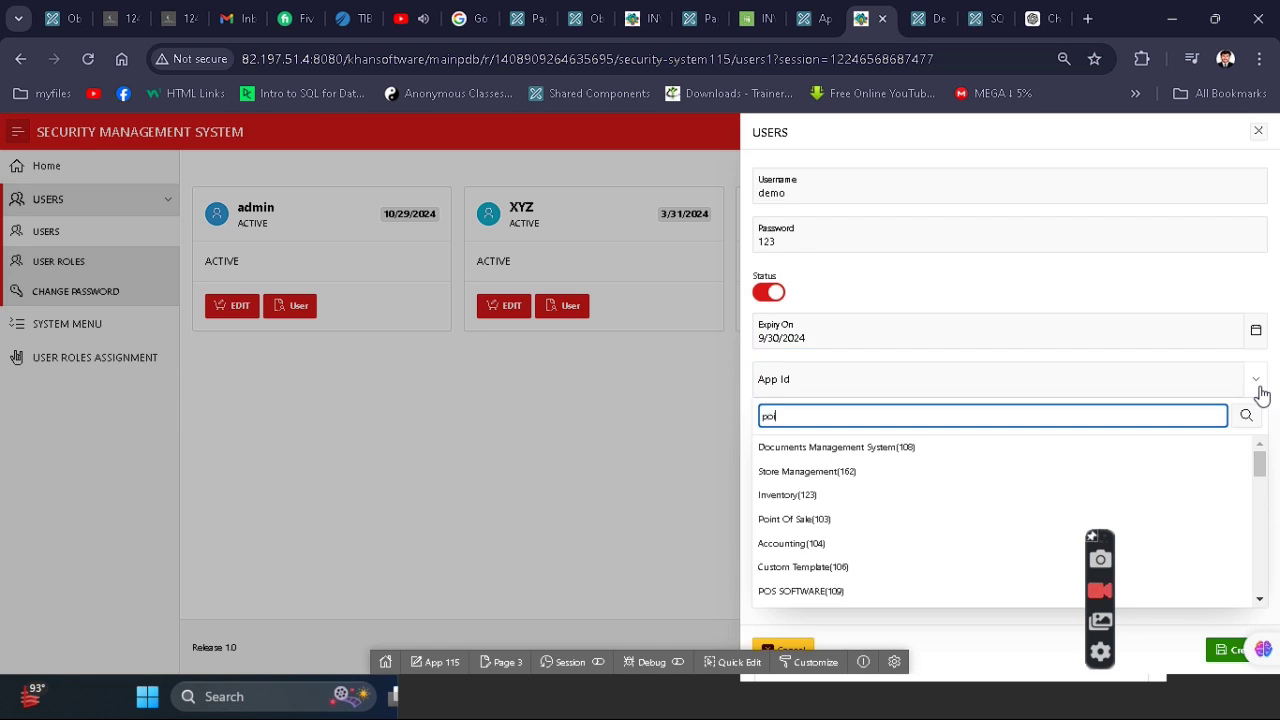
{"action": "key", "text": "Down"}
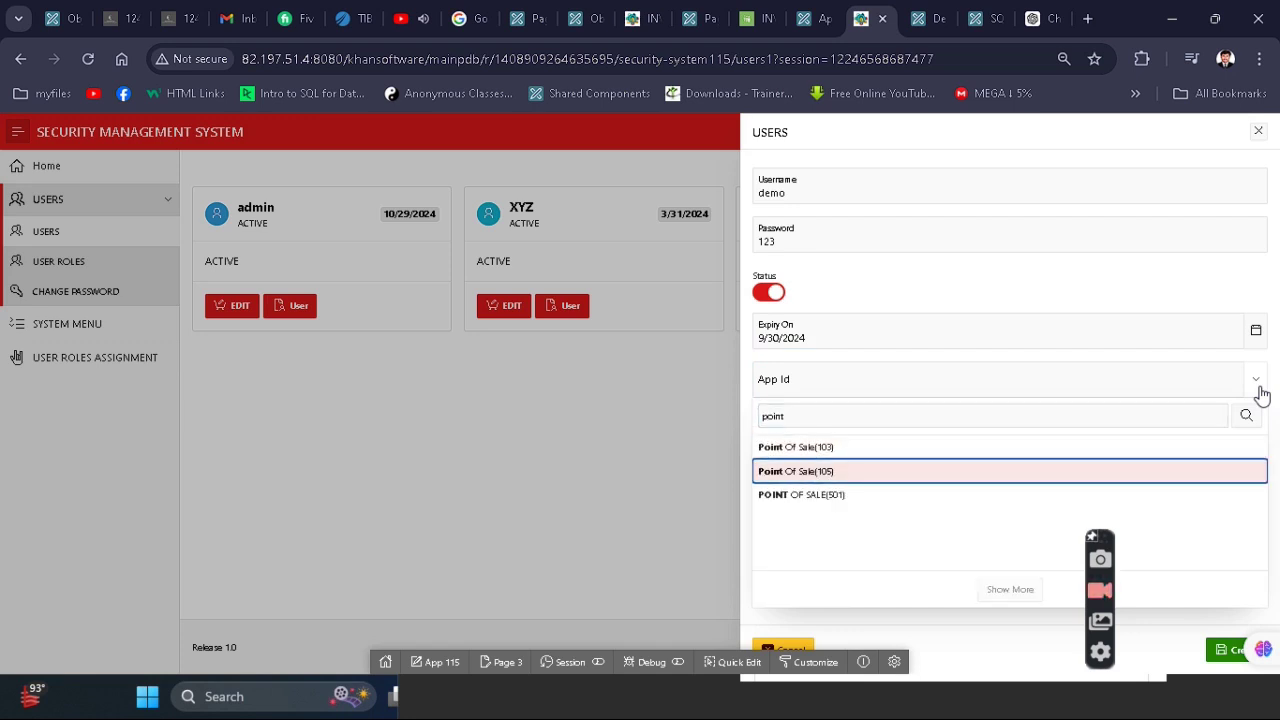
{"action": "key", "text": "Return"}
{"action": "key", "text": "Tab"}
{"action": "key", "text": "Down"}
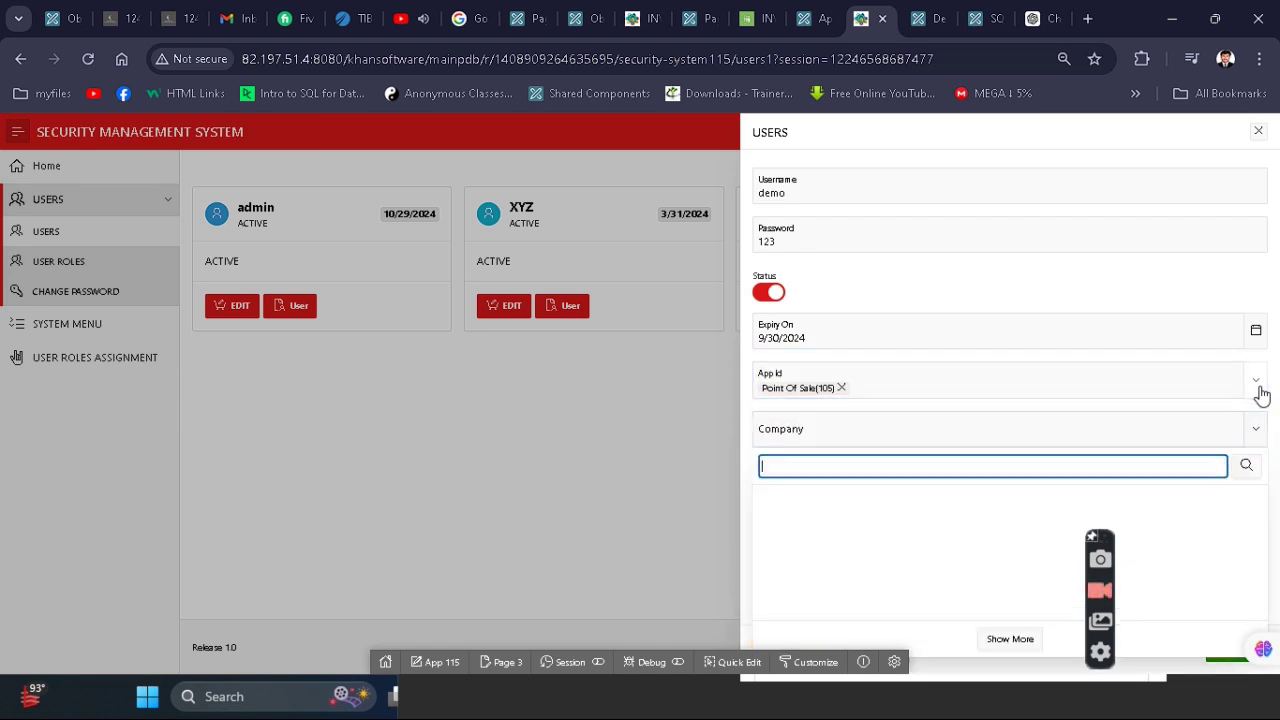
{"action": "key", "text": "Return"}
{"action": "key", "text": "Tab"}
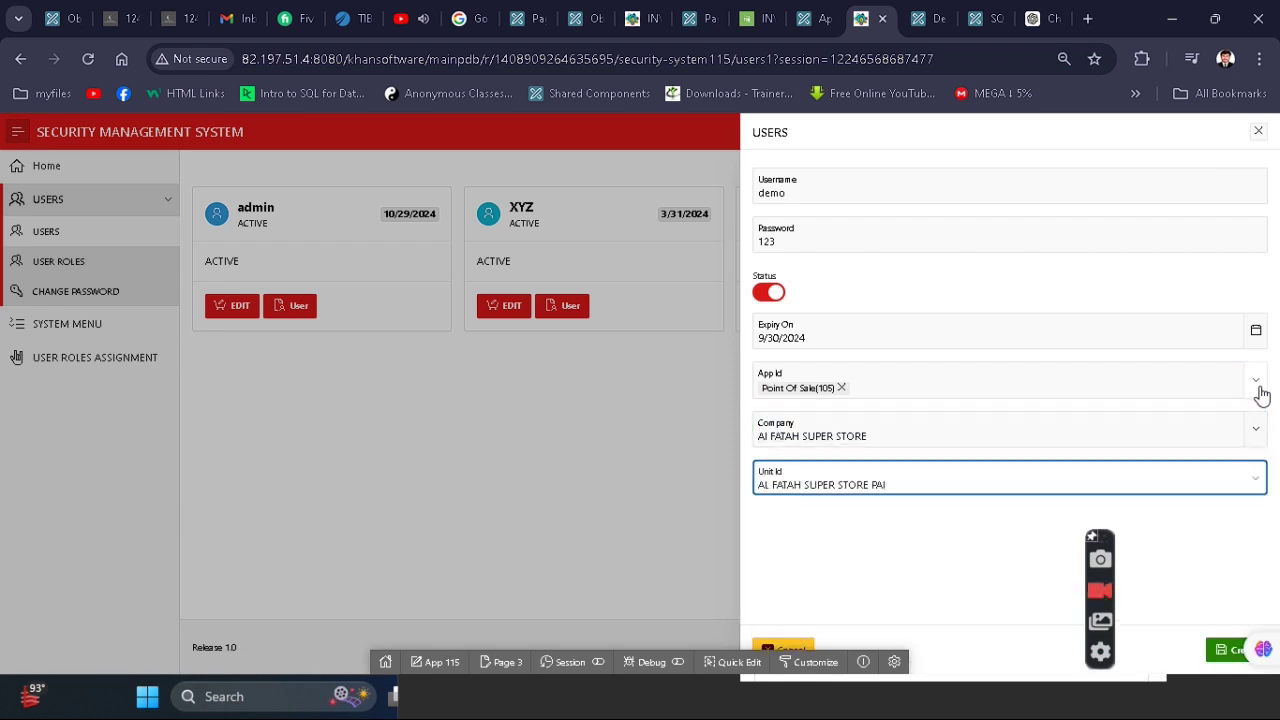
{"action": "left_click", "coordinate": [1230, 648]}
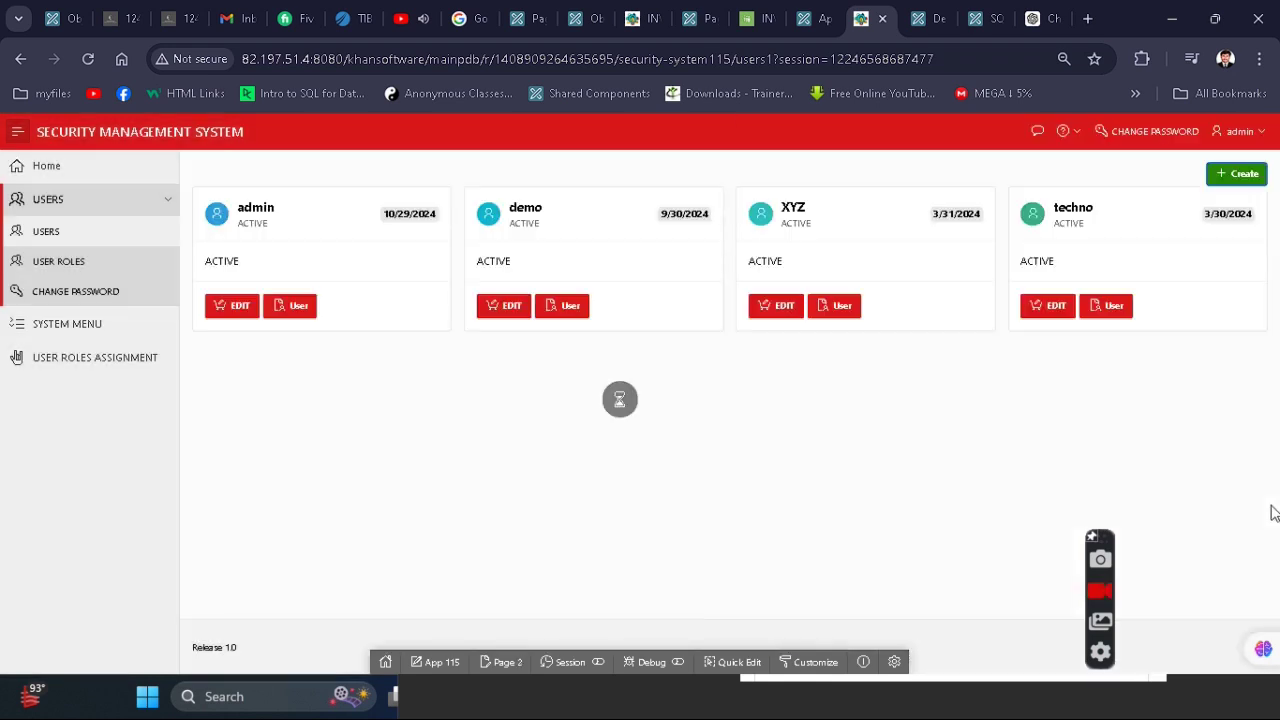
- Review the saved demo user's details, then go to the User Roles list
{"action": "left_click", "coordinate": [512, 309]}
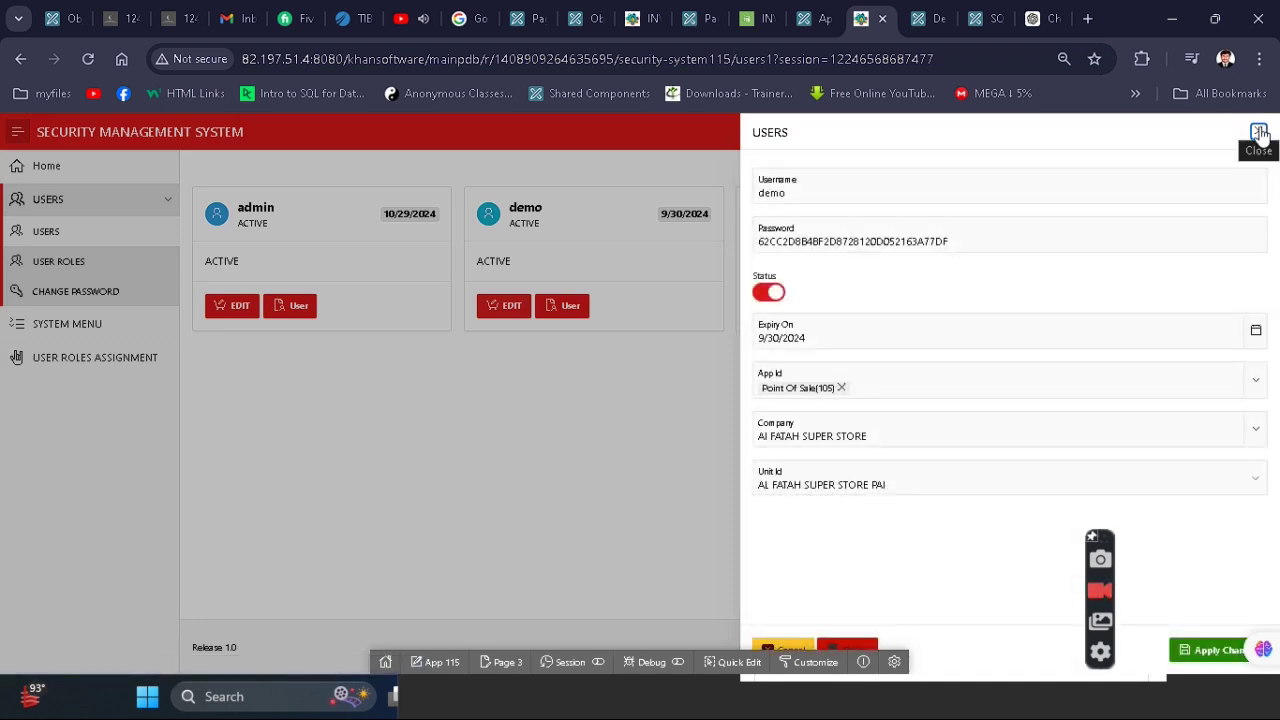
{"action": "left_click", "coordinate": [1259, 133]}
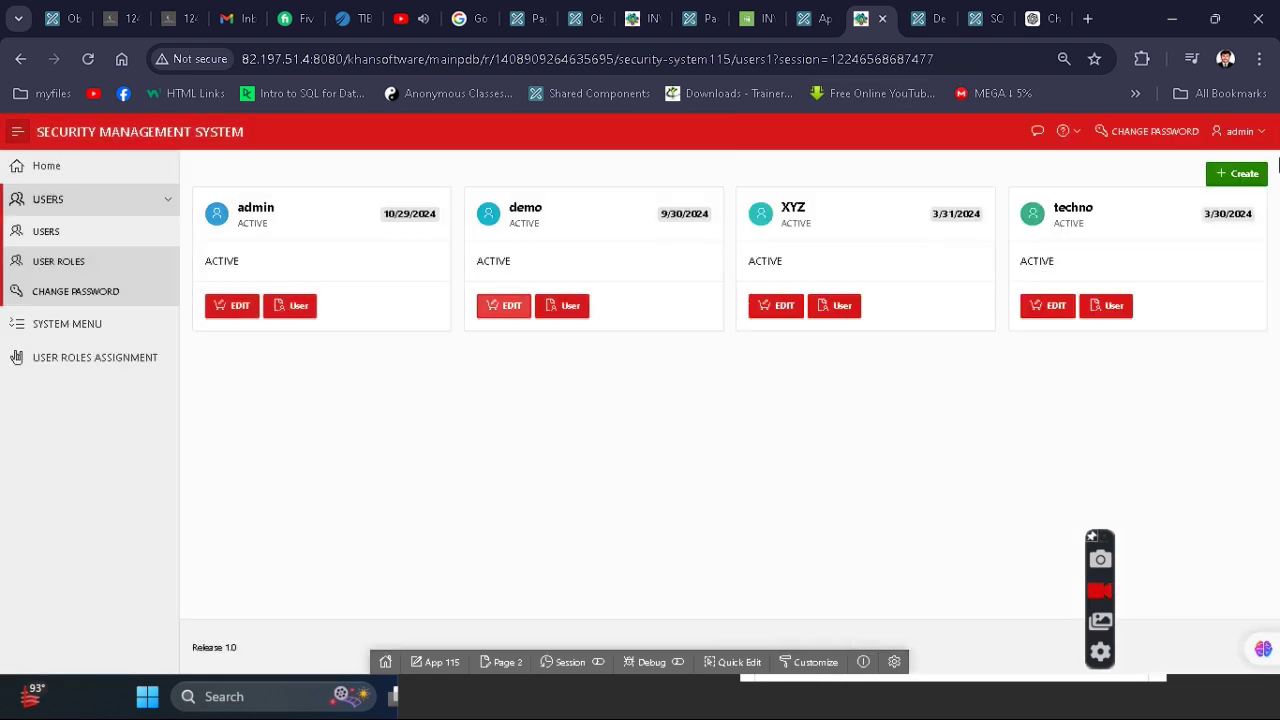
{"action": "left_click", "coordinate": [70, 266]}
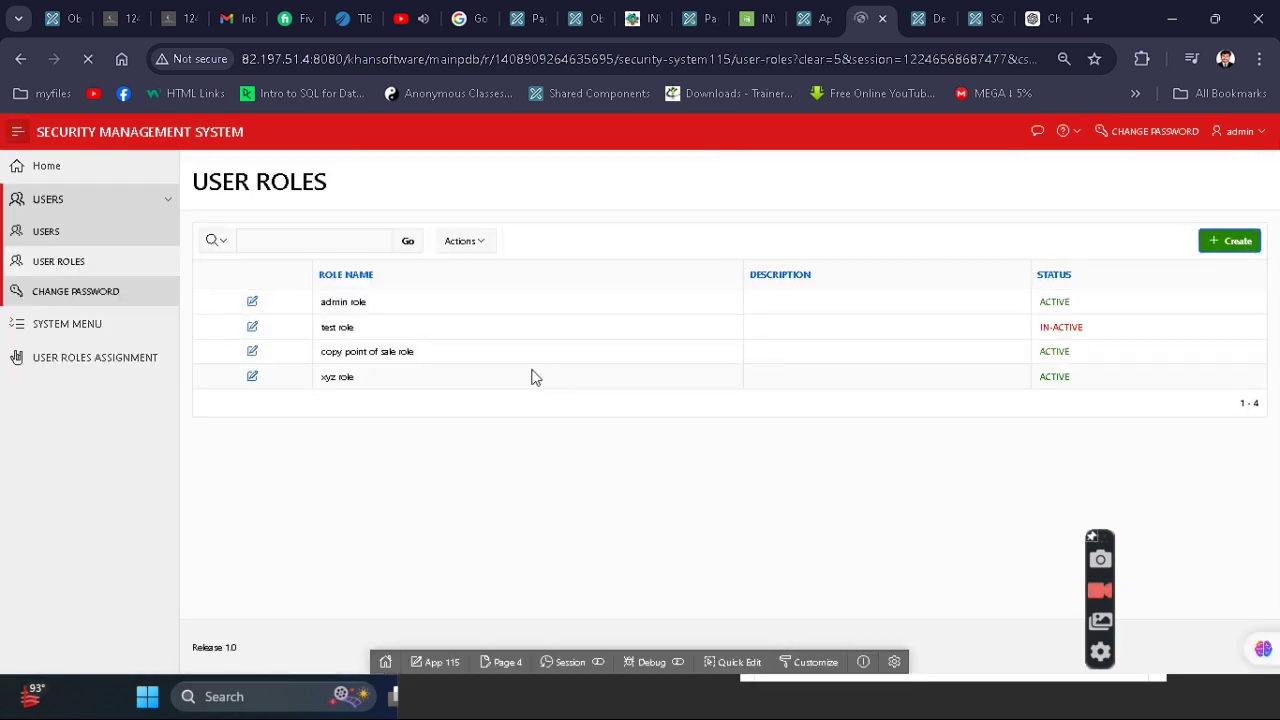
- Enter 'demo role' as the new role's name and description, and make it active
{"action": "key", "text": "Tab"}
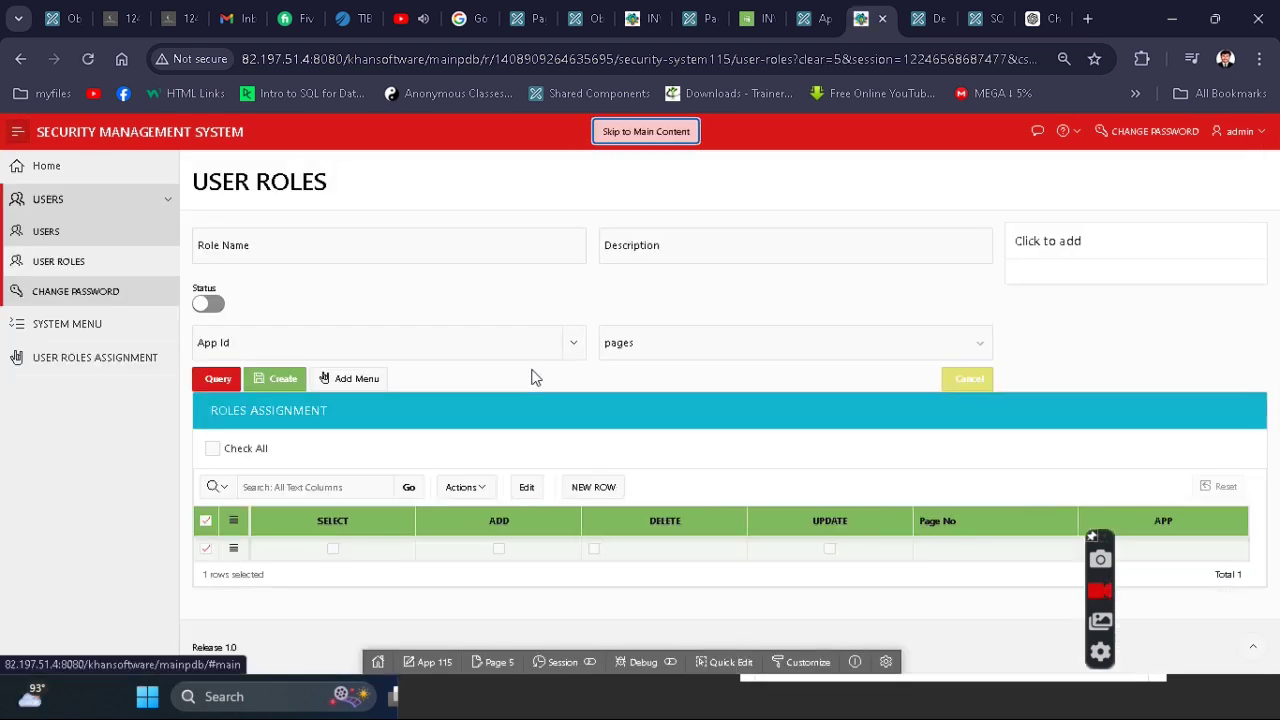
{"action": "key", "text": "ctrl+minus"}
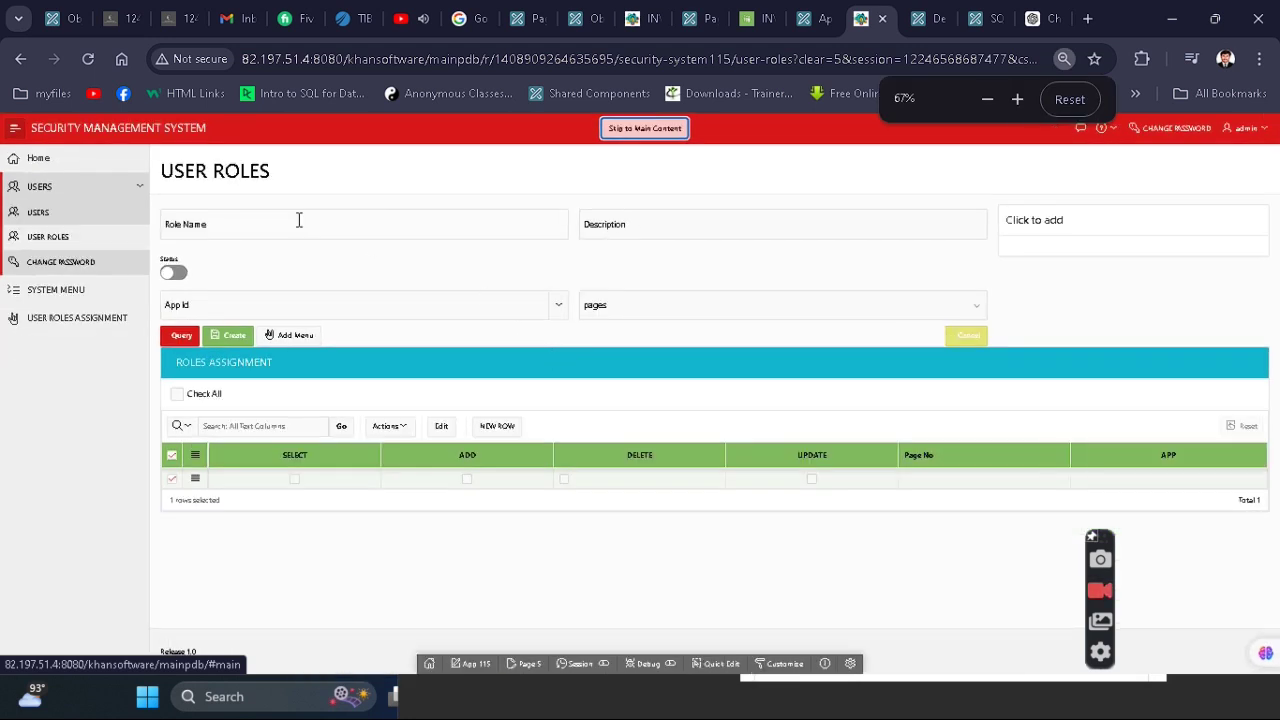
{"action": "left_click", "coordinate": [305, 228]}
{"action": "type", "text": "demo role"}
{"action": "key", "text": "Tab"}
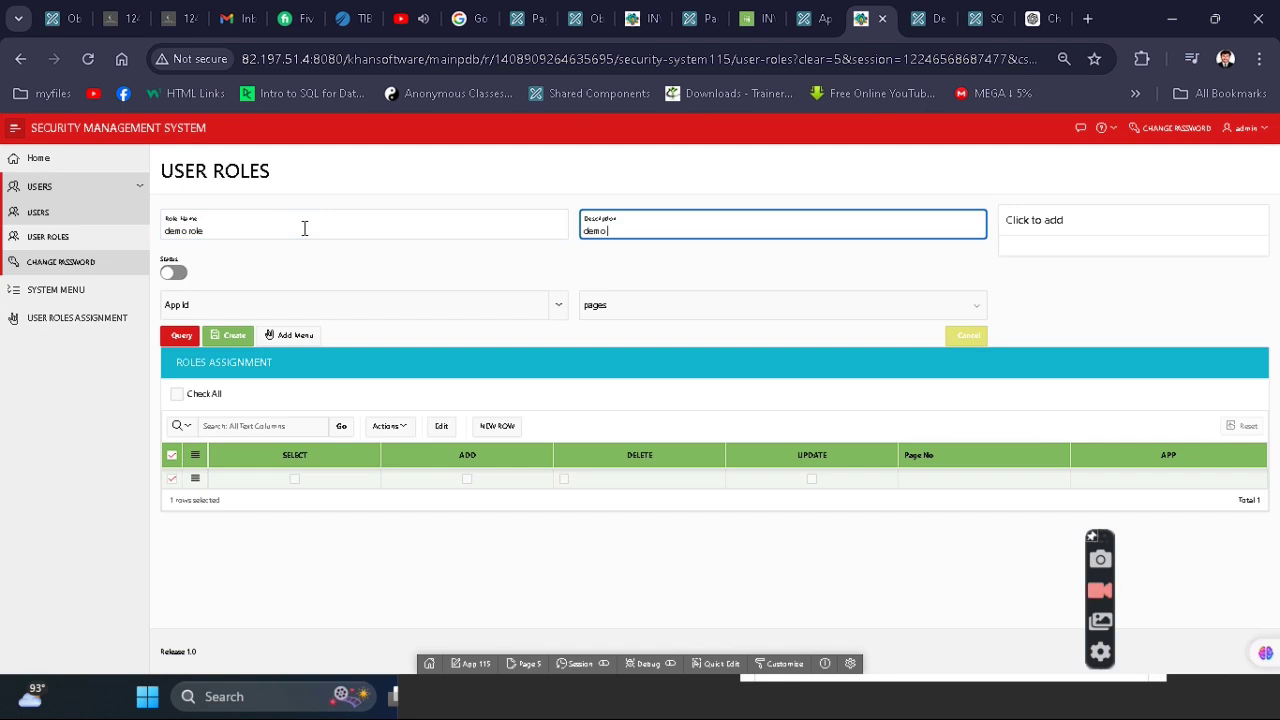
{"action": "key", "text": "Tab"}
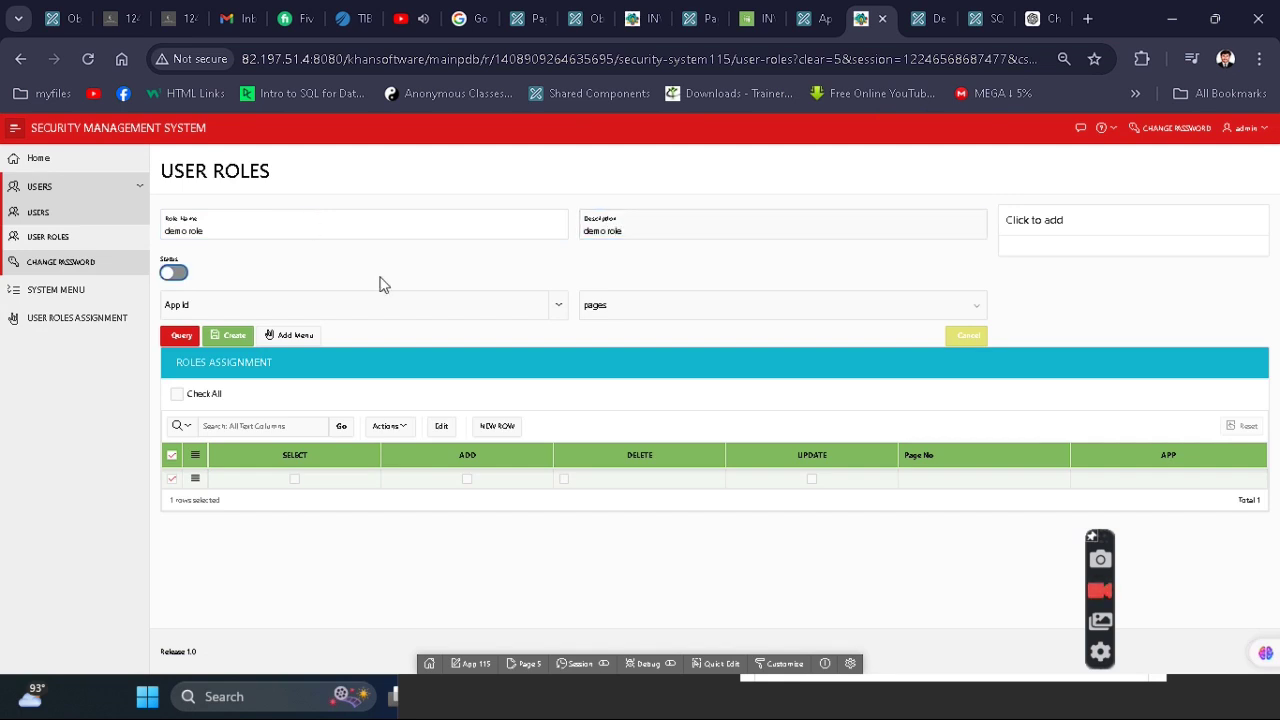
{"action": "left_click", "coordinate": [205, 276]}
{"action": "left_click", "coordinate": [176, 273]}
- Set the role's App Id to POINT OF SALE(501)
{"action": "left_click", "coordinate": [451, 308]}
{"action": "type", "text": "point"}
{"action": "key", "text": "Down"}
{"action": "key", "text": "Down"}
{"action": "key", "text": "Down"}
{"action": "key", "text": "Up"}
{"action": "key", "text": "Return"}
{"action": "key", "text": "Tab"}
{"action": "key", "text": "alt+Down"}
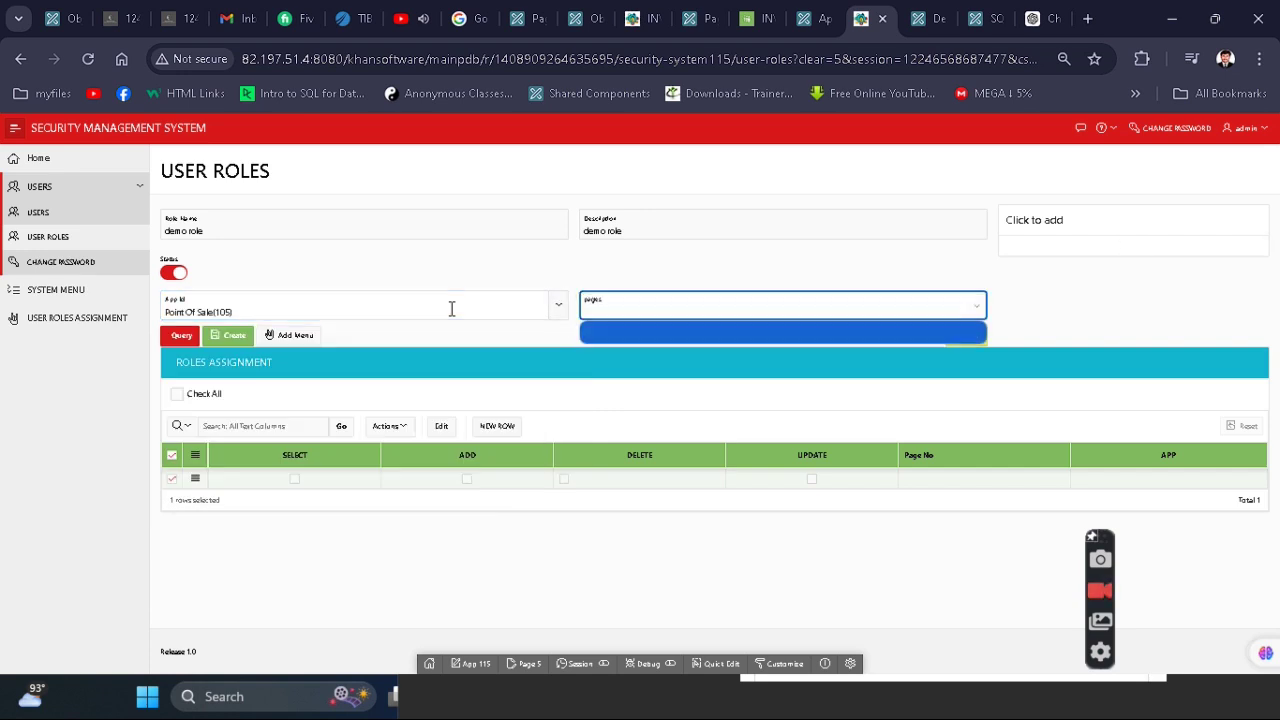
{"action": "left_click", "coordinate": [787, 330]}
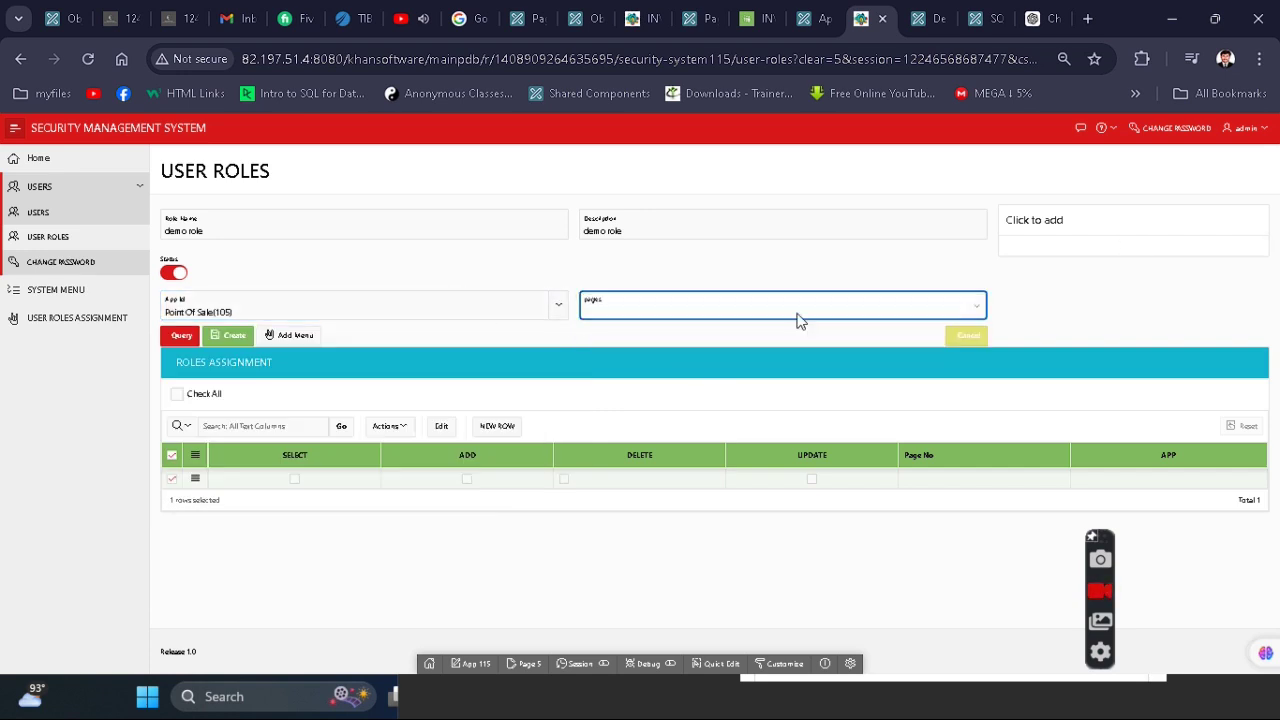
{"action": "left_click", "coordinate": [415, 301]}
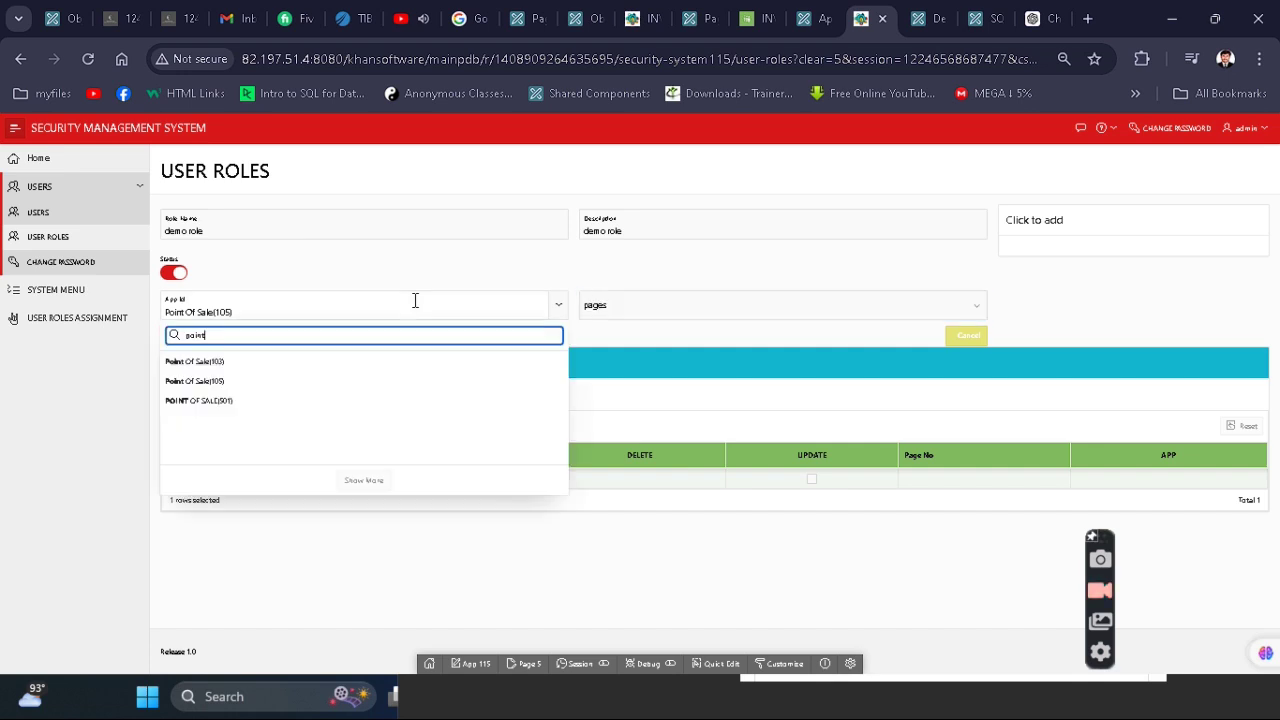
{"action": "left_click", "coordinate": [262, 401]}
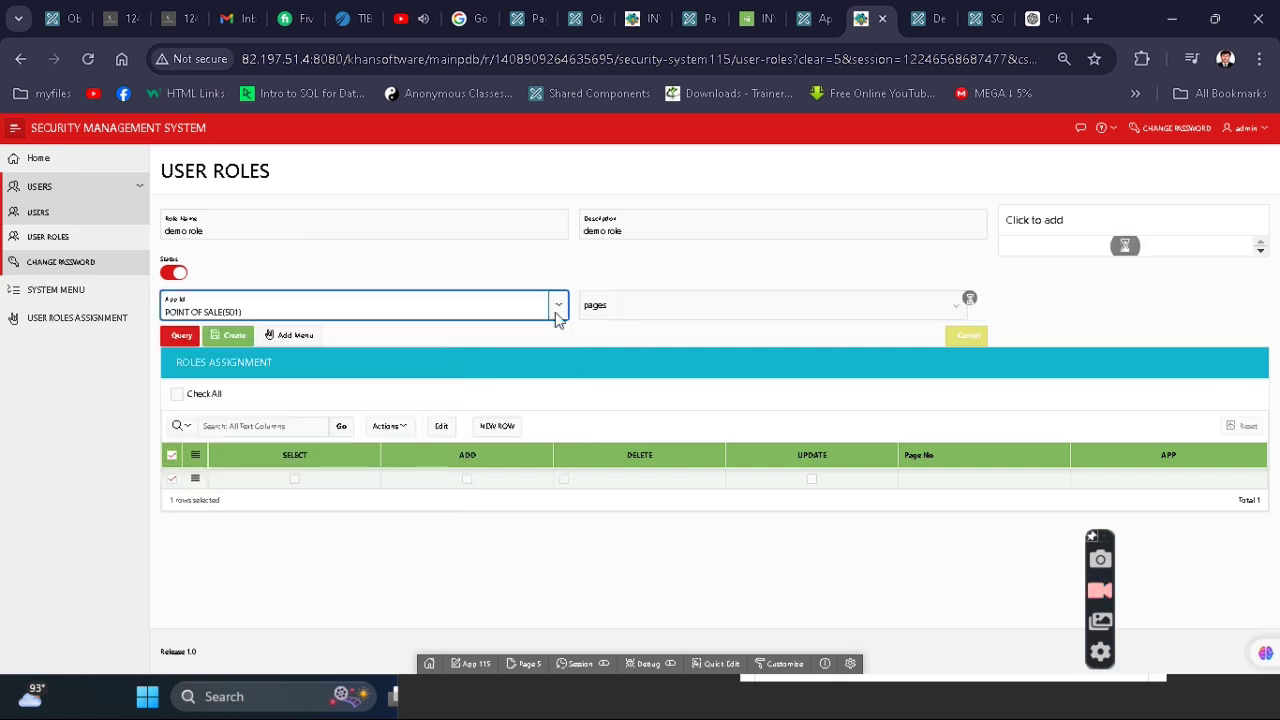
- Add the Home(1), POS(6) and SETUP pages to the demo role
{"action": "left_click", "coordinate": [740, 315]}
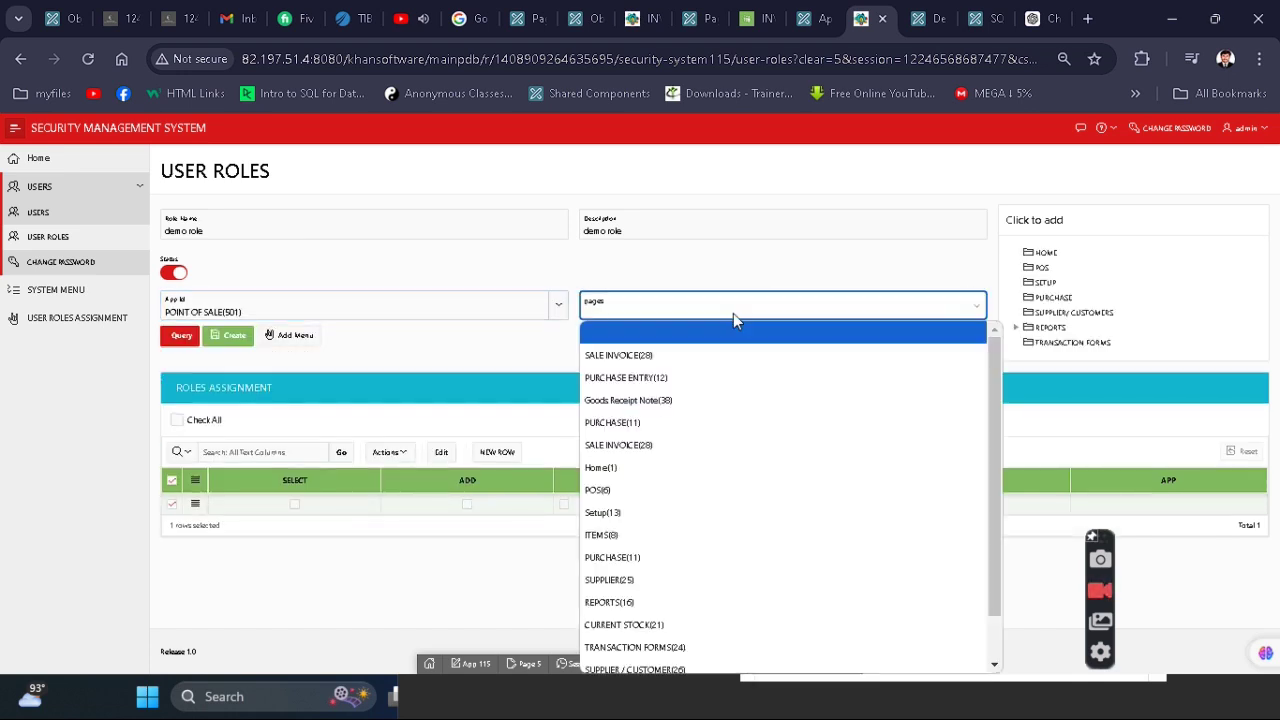
{"action": "left_click", "coordinate": [600, 467]}
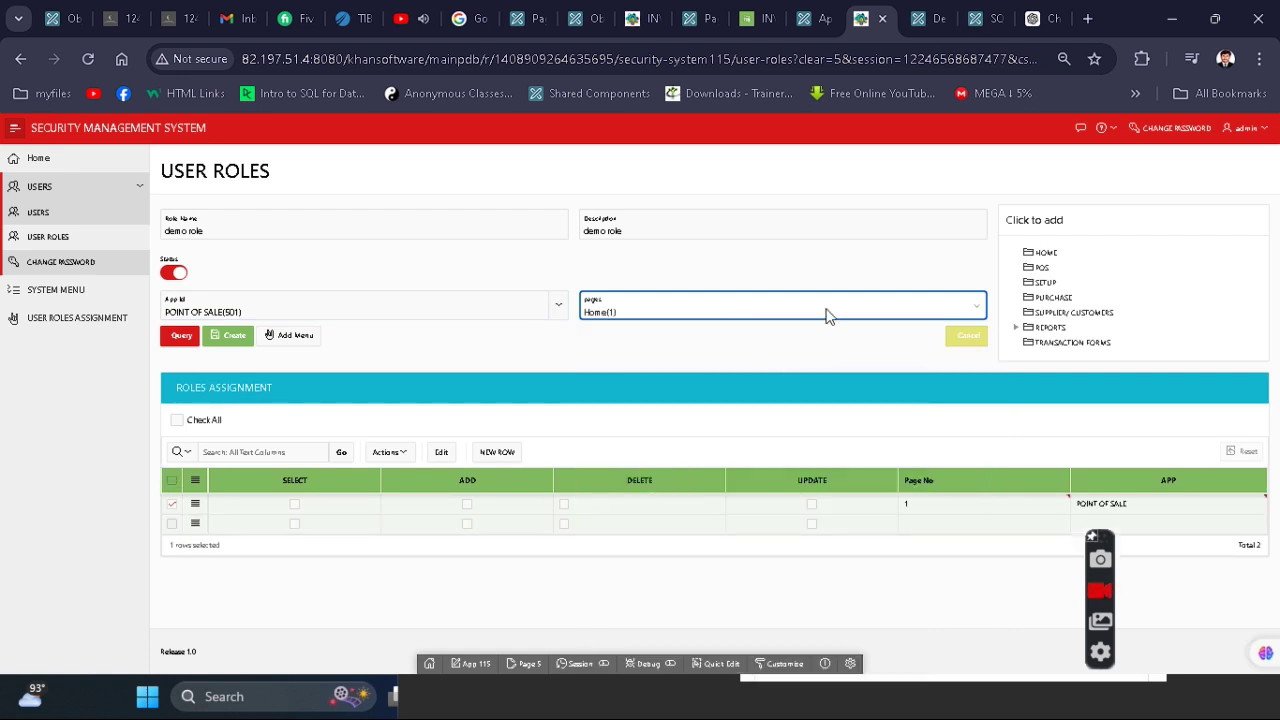
{"action": "left_click", "coordinate": [826, 316]}
{"action": "left_click", "coordinate": [612, 489]}
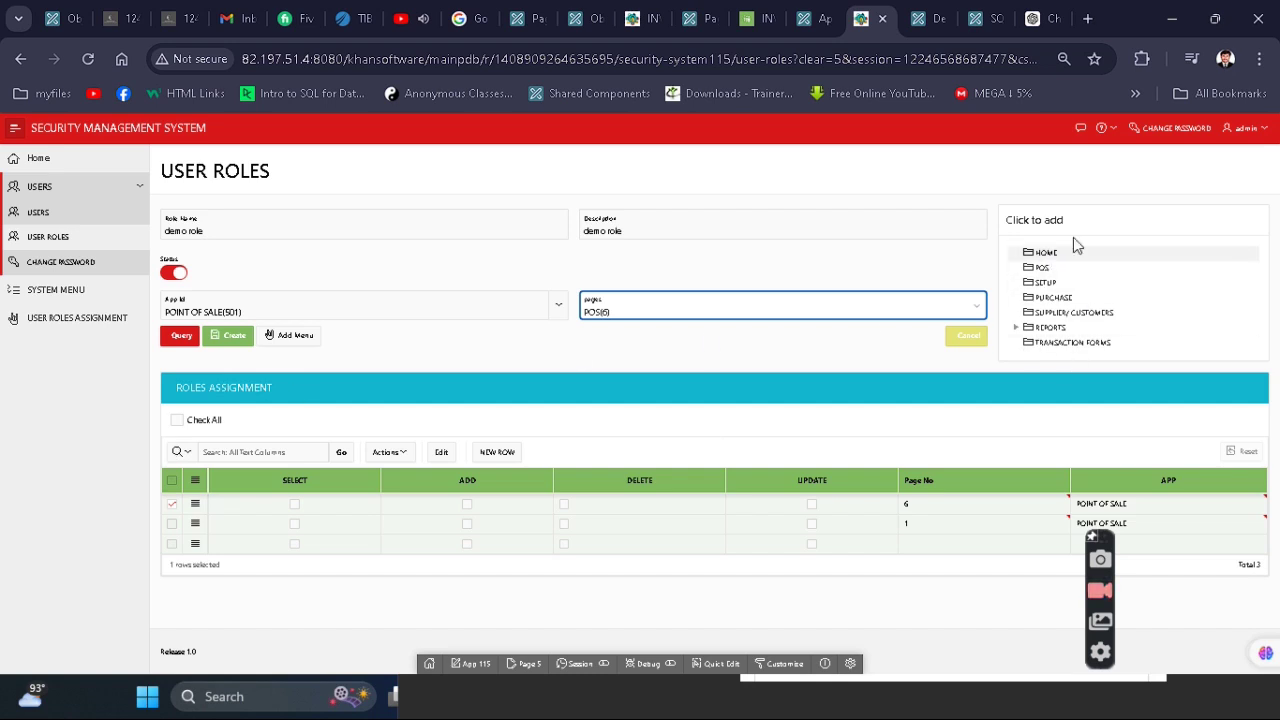
{"action": "left_click", "coordinate": [1046, 283]}
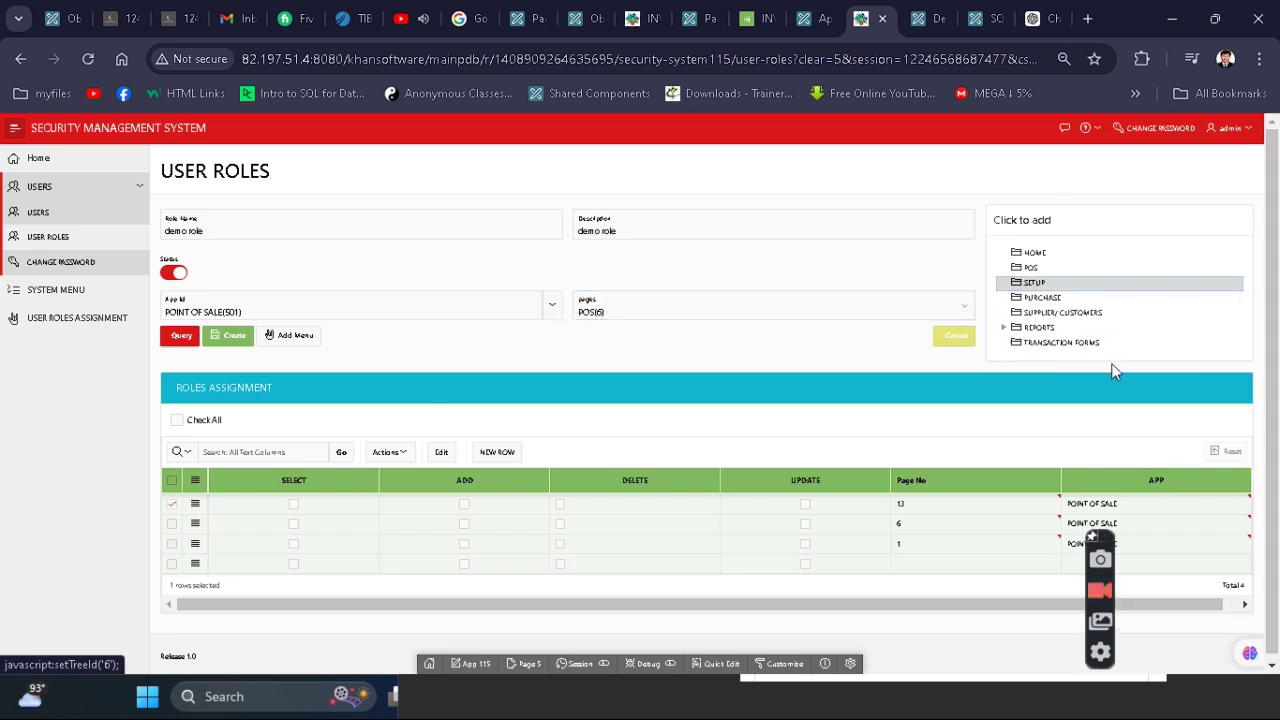
{"action": "left_click", "coordinate": [1104, 658]}
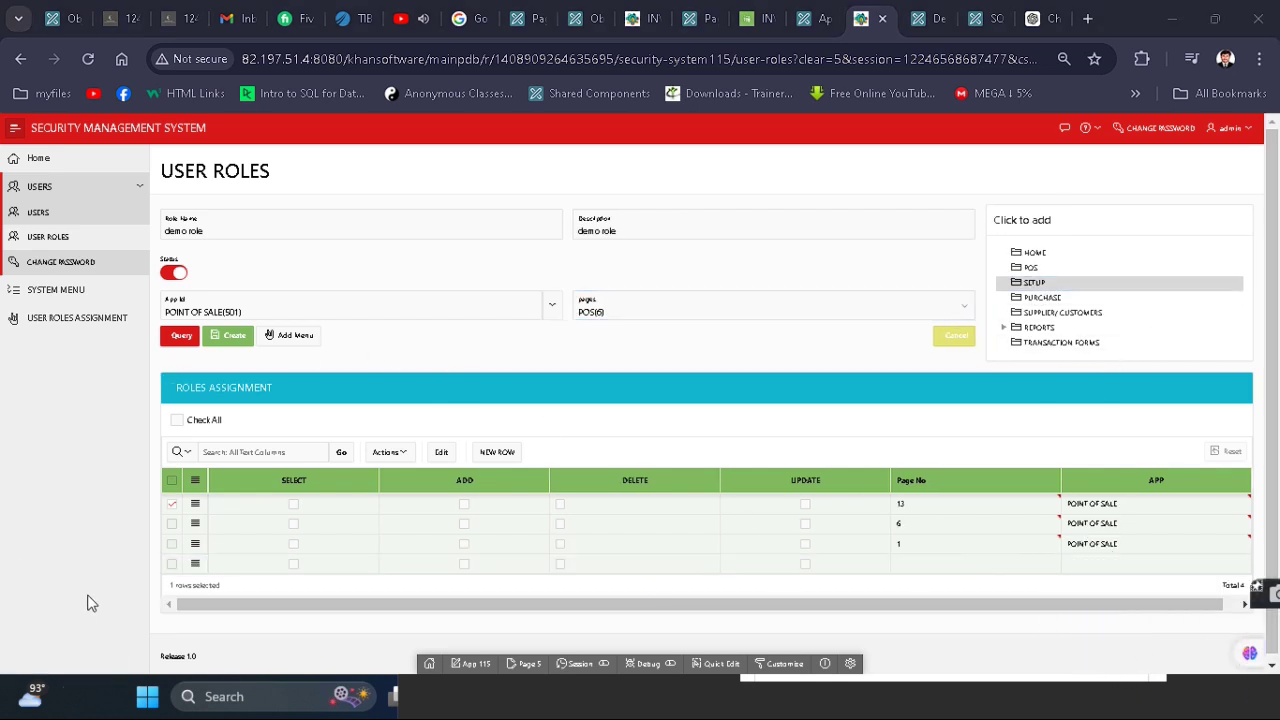
- Grant all permissions on the three pages, delete the empty row, save the role, and open the Point of Sale login
{"action": "left_click", "coordinate": [198, 420]}
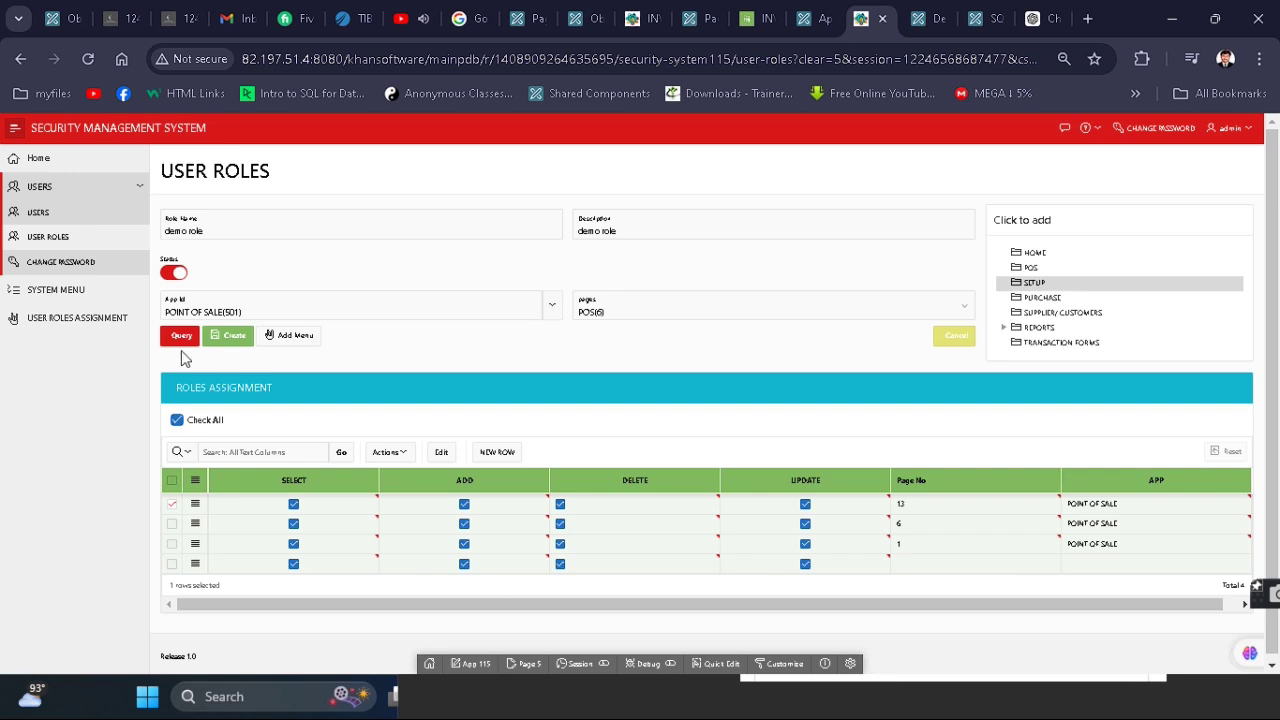
{"action": "left_click", "coordinate": [178, 420]}
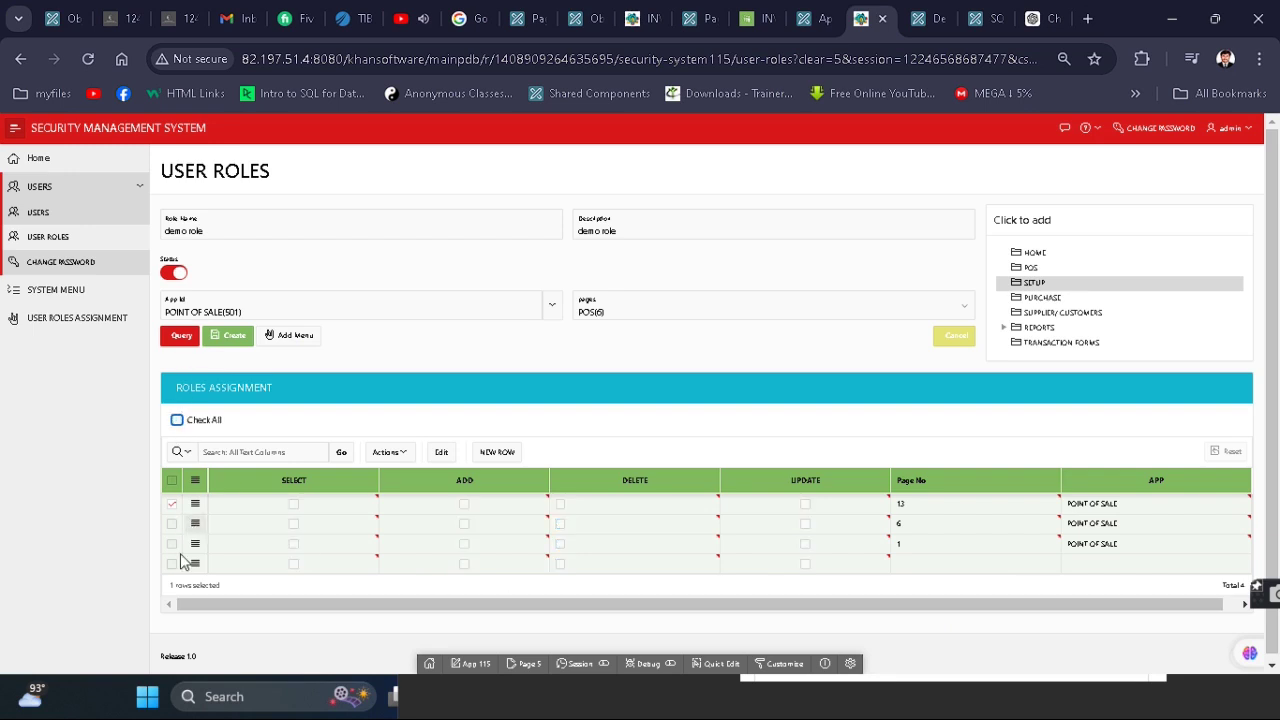
{"action": "left_click", "coordinate": [195, 563]}
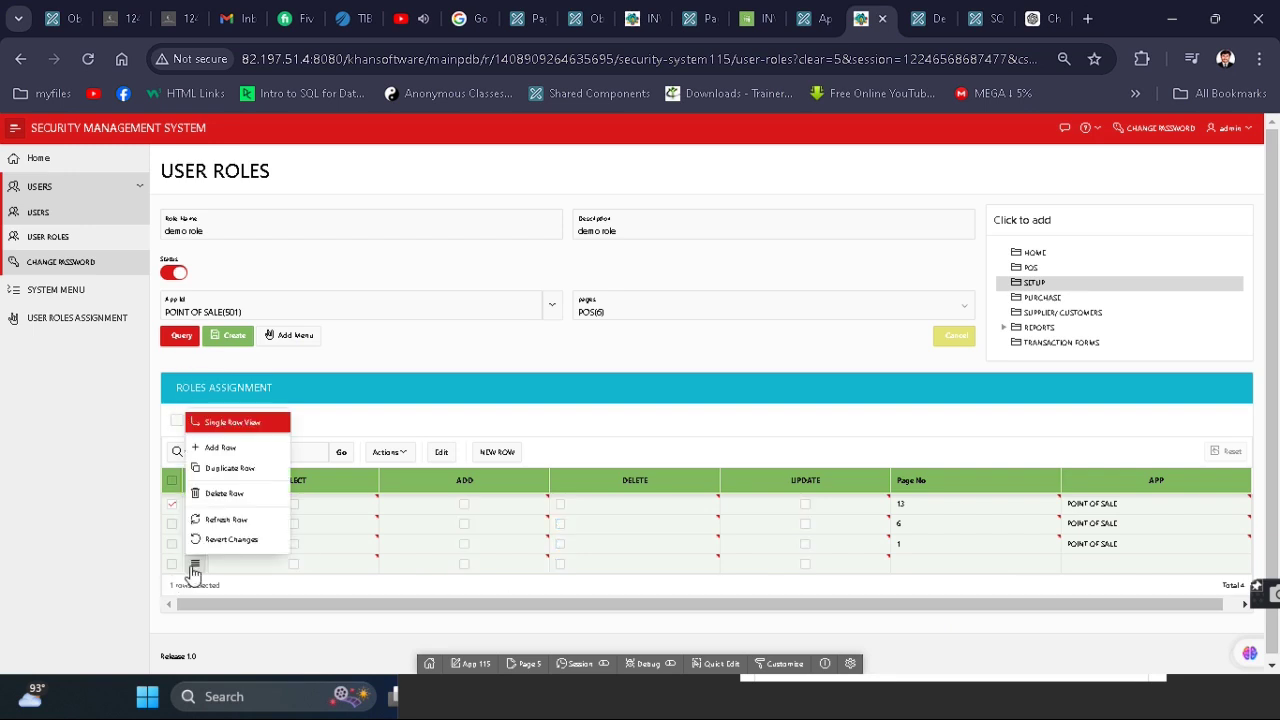
{"action": "left_click", "coordinate": [224, 493]}
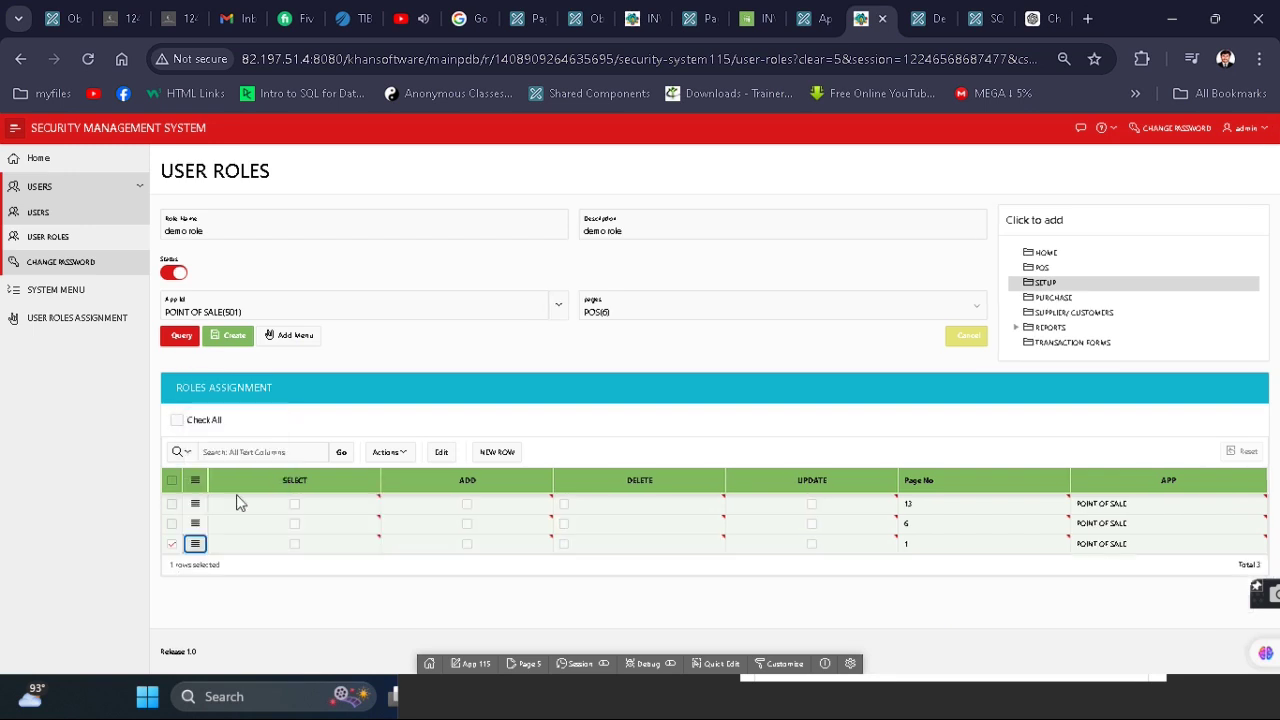
{"action": "left_click", "coordinate": [178, 421]}
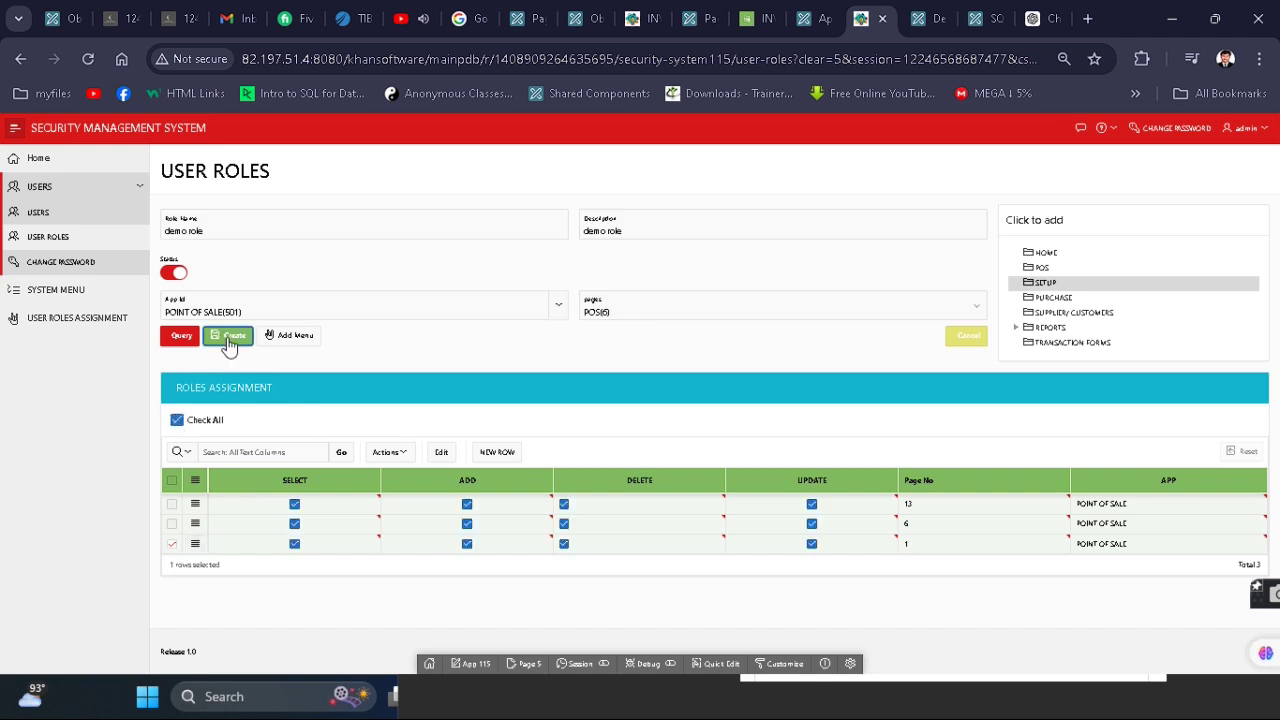
{"action": "left_click", "coordinate": [240, 342]}
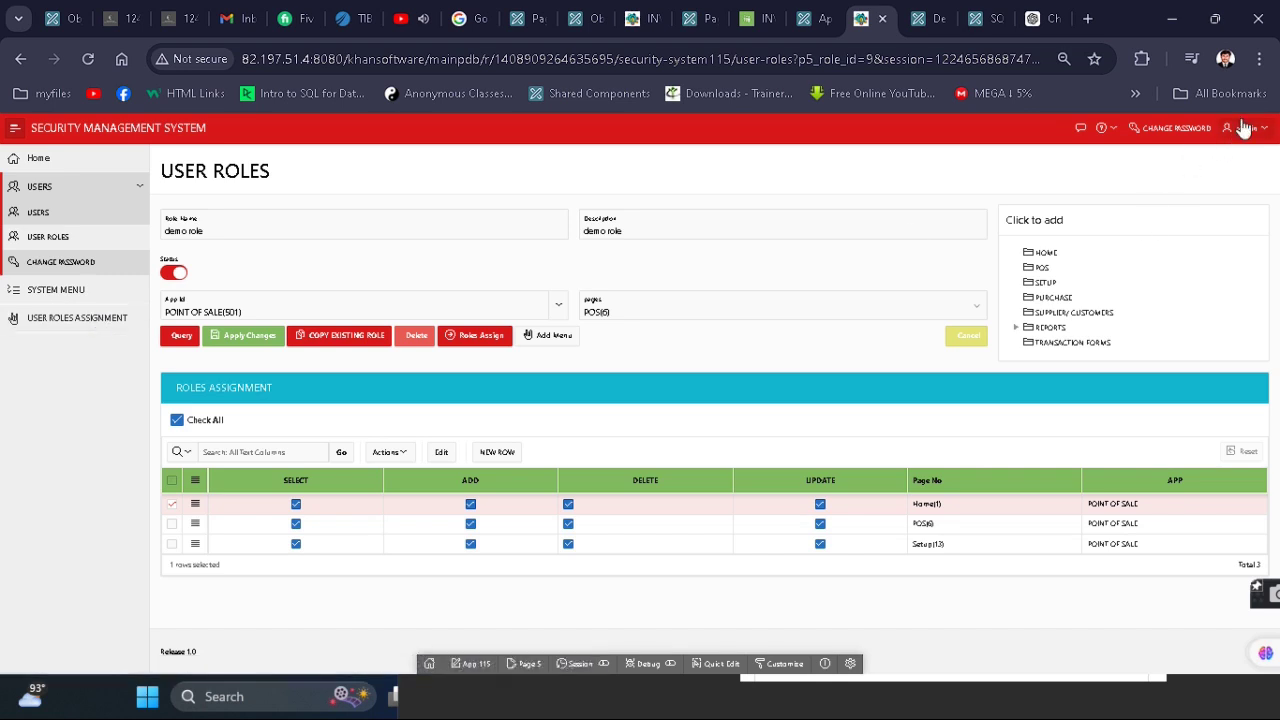
{"action": "left_click", "coordinate": [53, 170]}
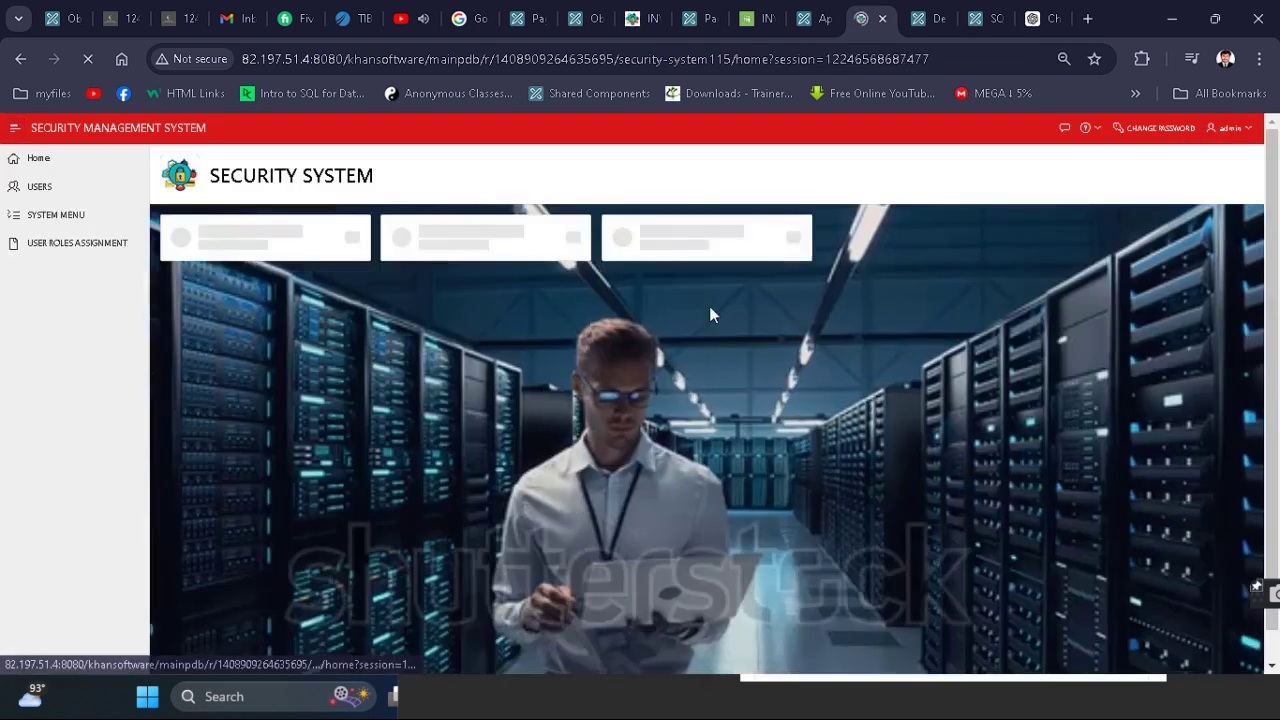
{"action": "left_click", "coordinate": [500, 241]}
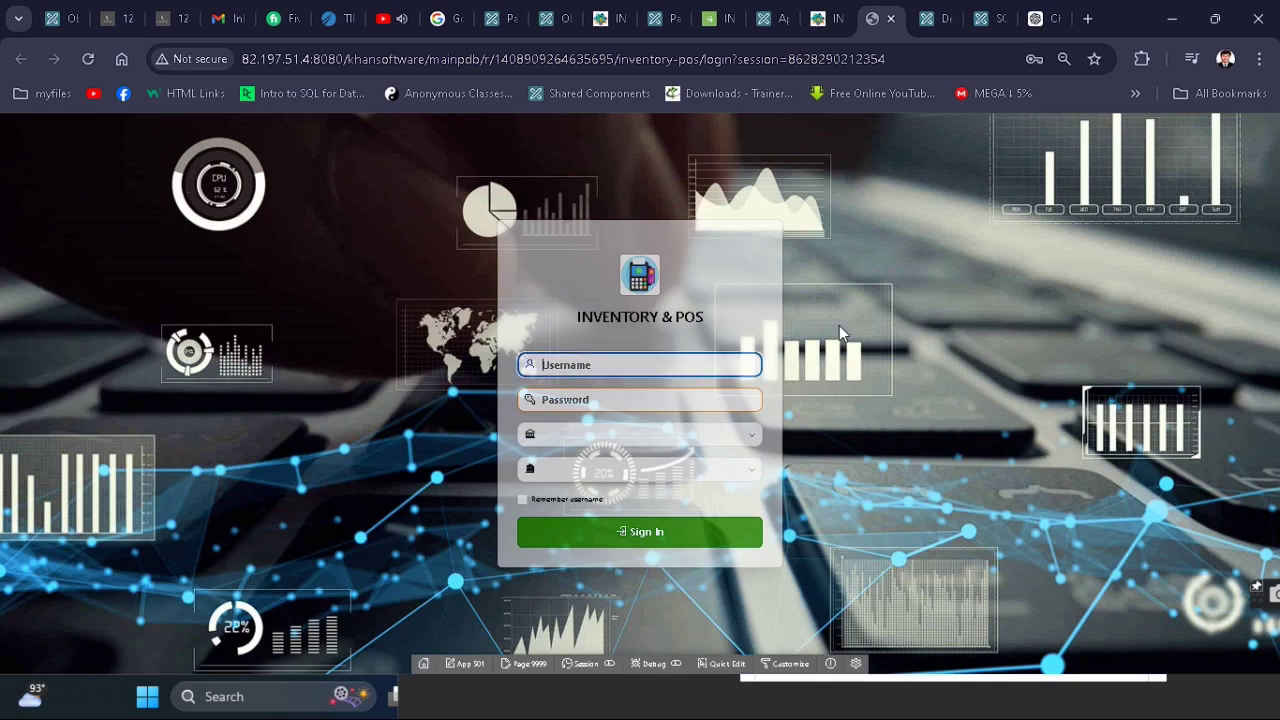
- Try signing in to Inventory & POS as demo, which fails with Invalid Login Credentials
{"action": "type", "text": "demo"}
{"action": "key", "text": "Tab"}
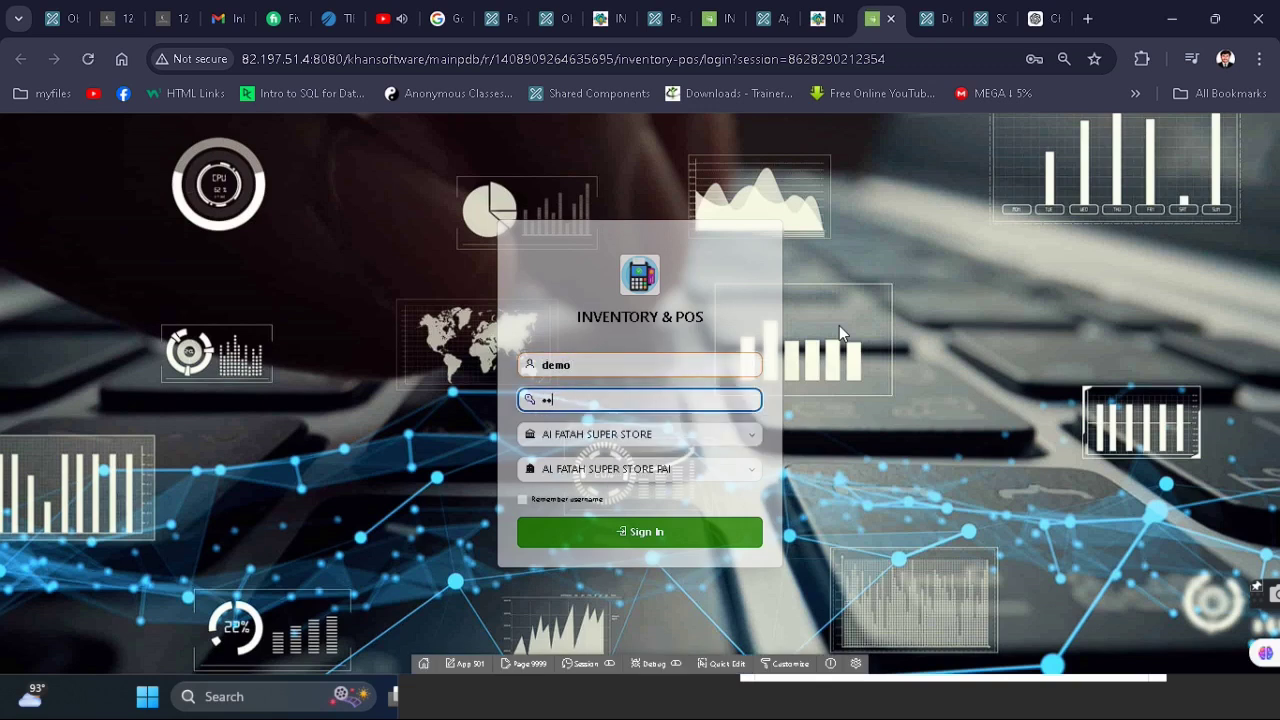
{"action": "key", "text": "Tab"}
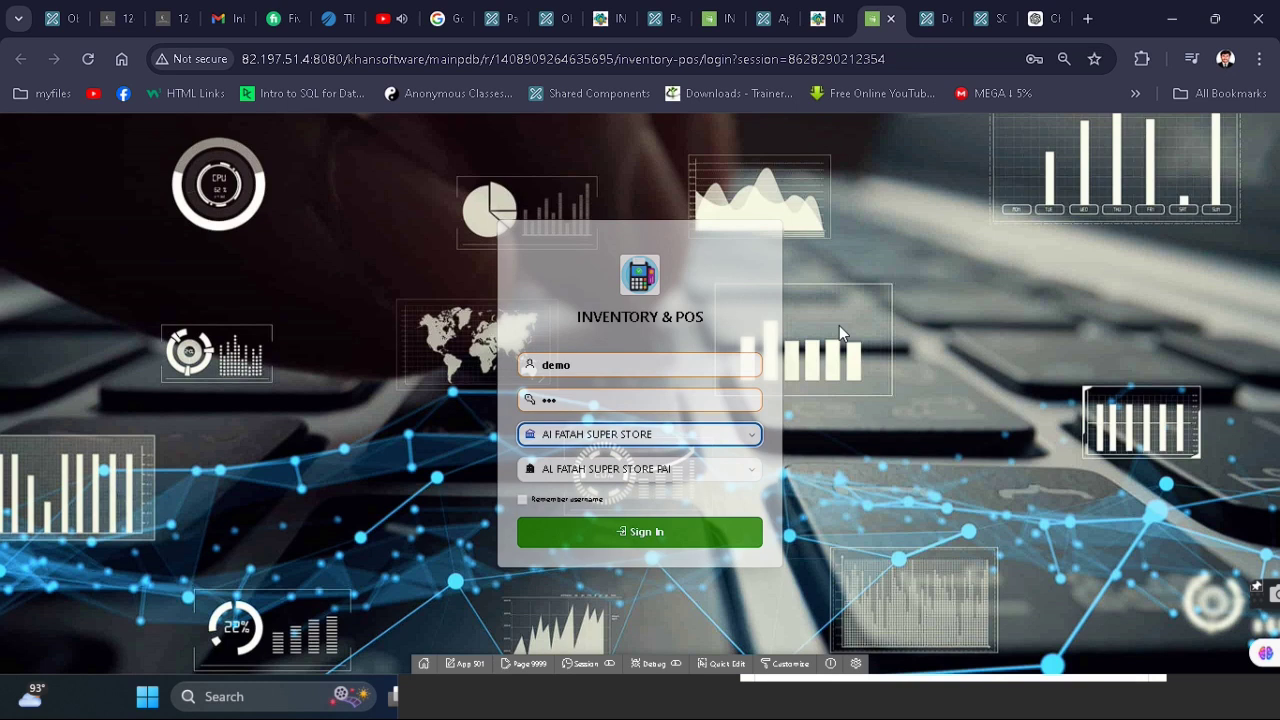
{"action": "left_click", "coordinate": [714, 534]}
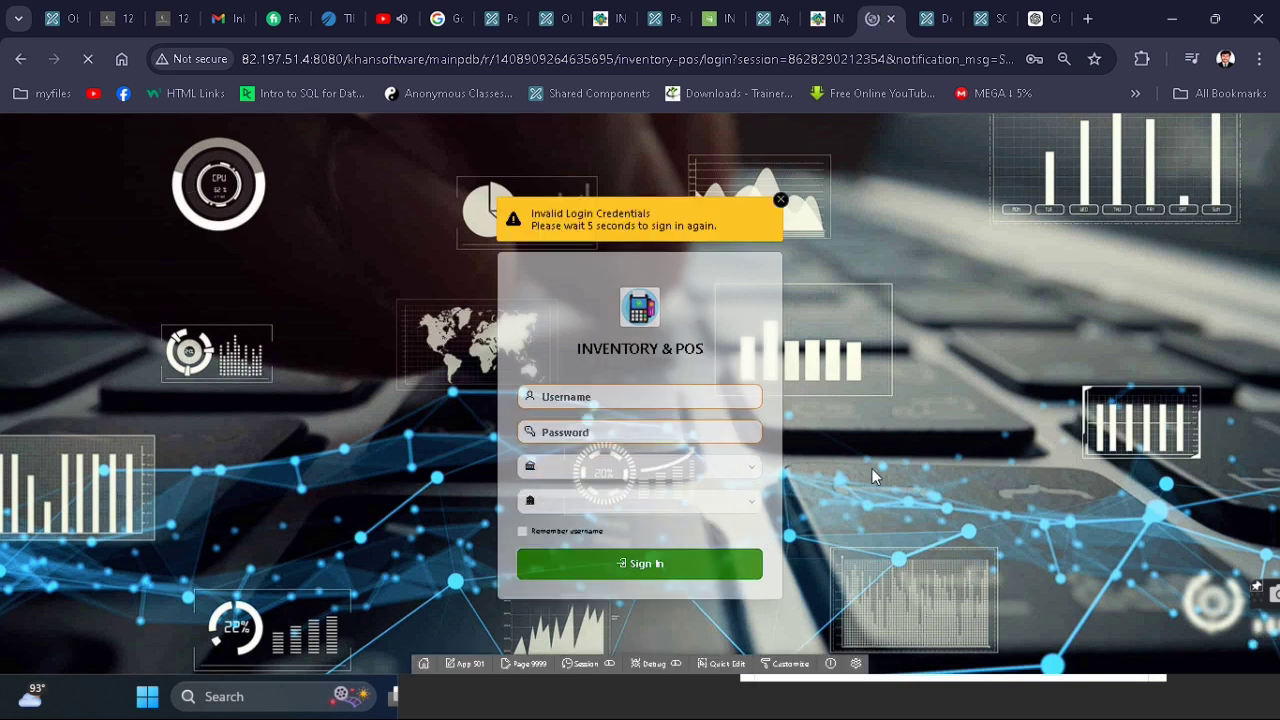
{"action": "left_click", "coordinate": [826, 16]}
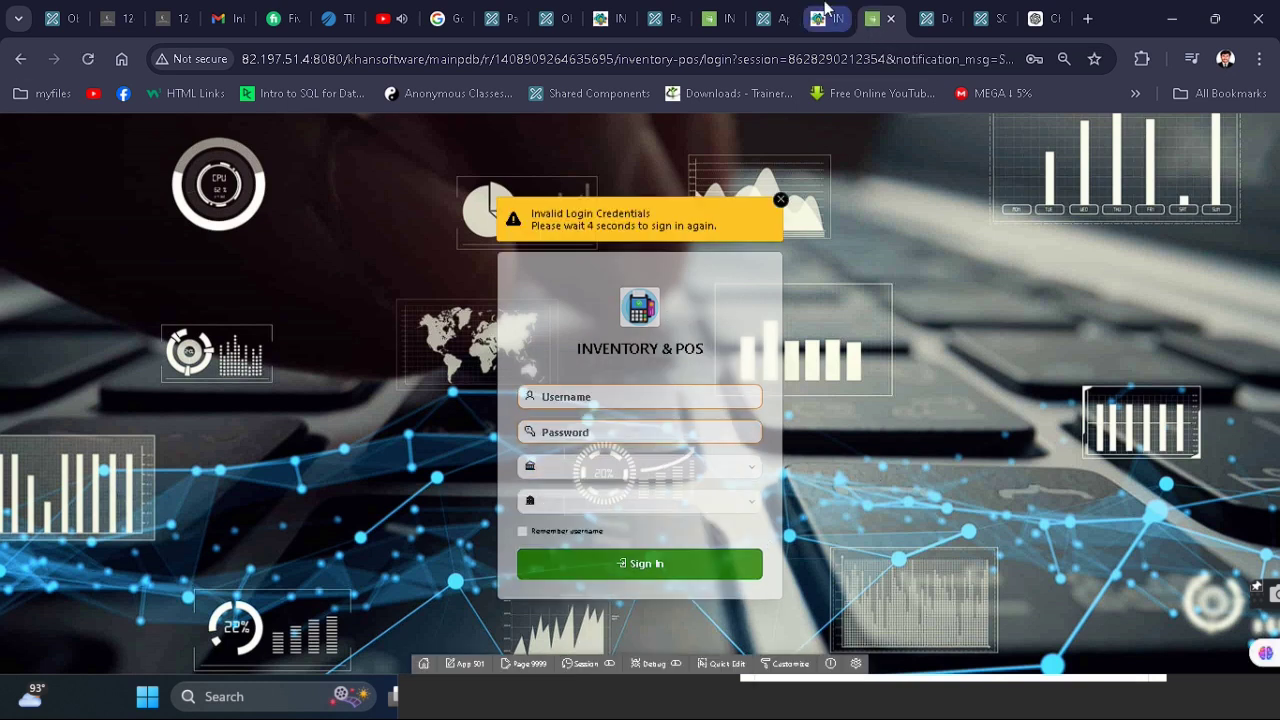
{"action": "left_click", "coordinate": [137, 187]}
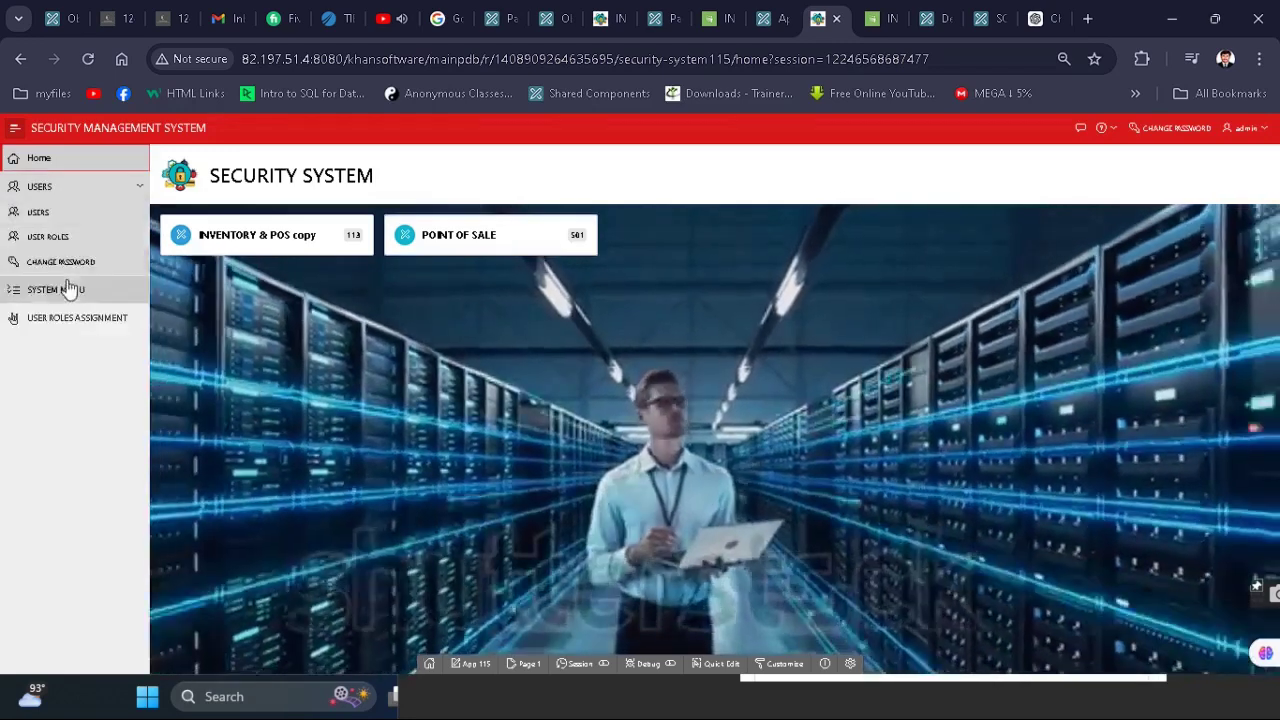
- Replace the demo user's password with a new one and apply the change
{"action": "left_click", "coordinate": [60, 213]}
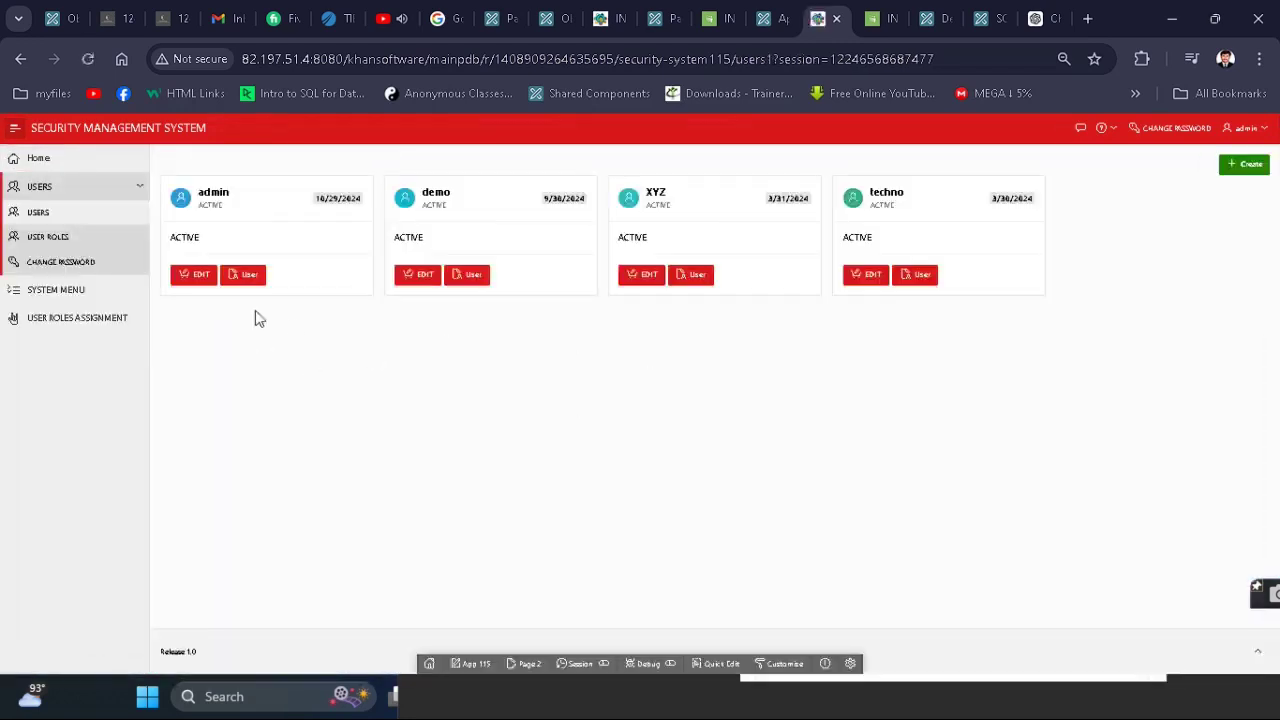
{"action": "left_click", "coordinate": [432, 278]}
{"action": "double_click", "coordinate": [1051, 219]}
{"action": "type", "text": "123"}
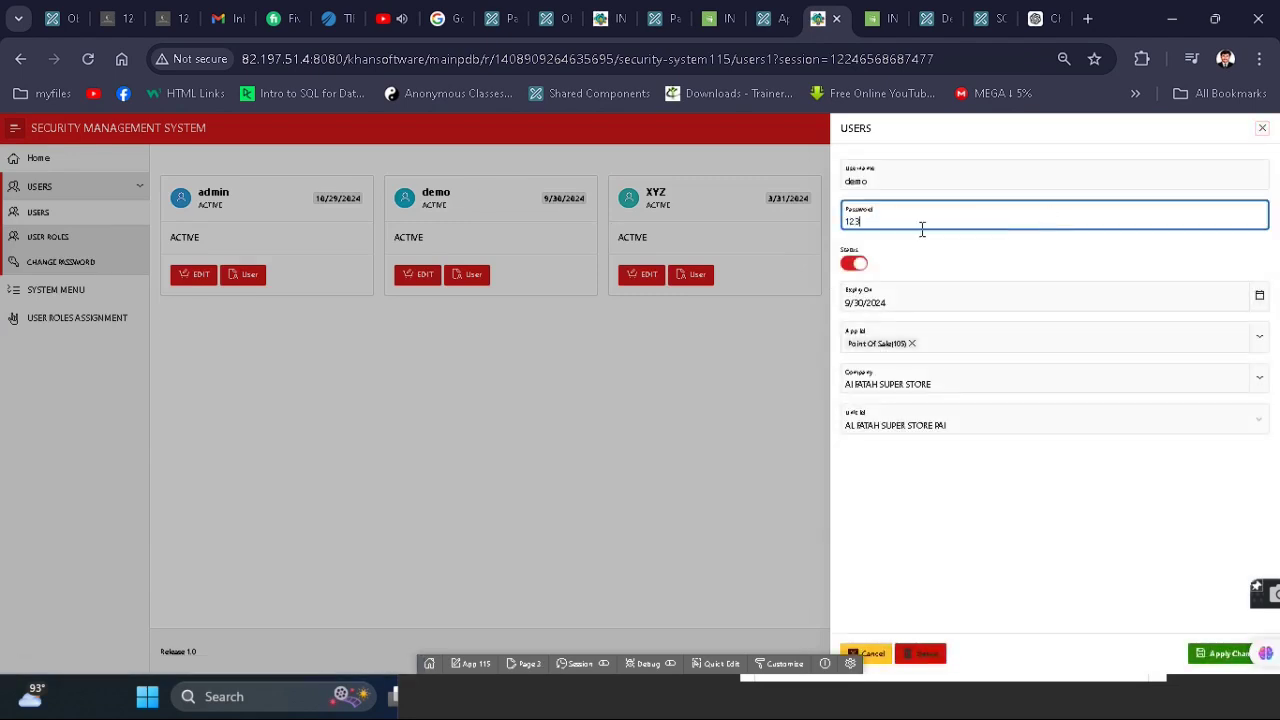
{"action": "left_click", "coordinate": [1222, 660]}
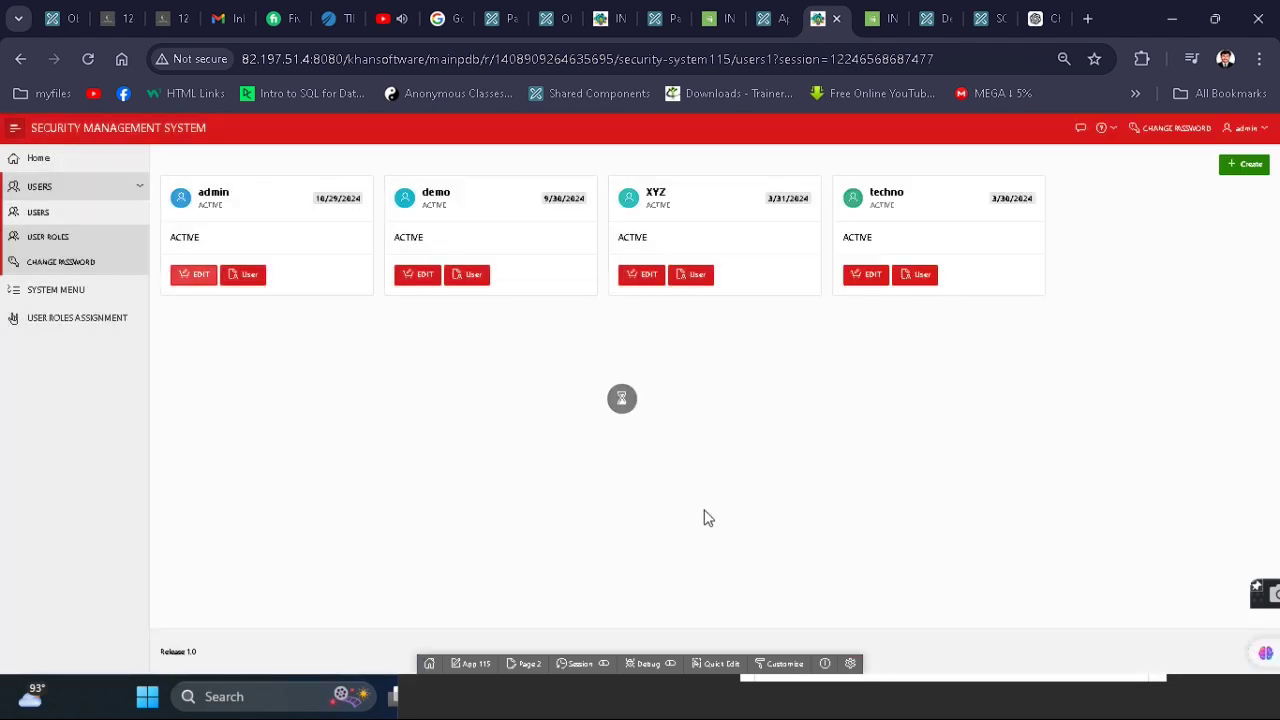
{"action": "left_click", "coordinate": [878, 18]}
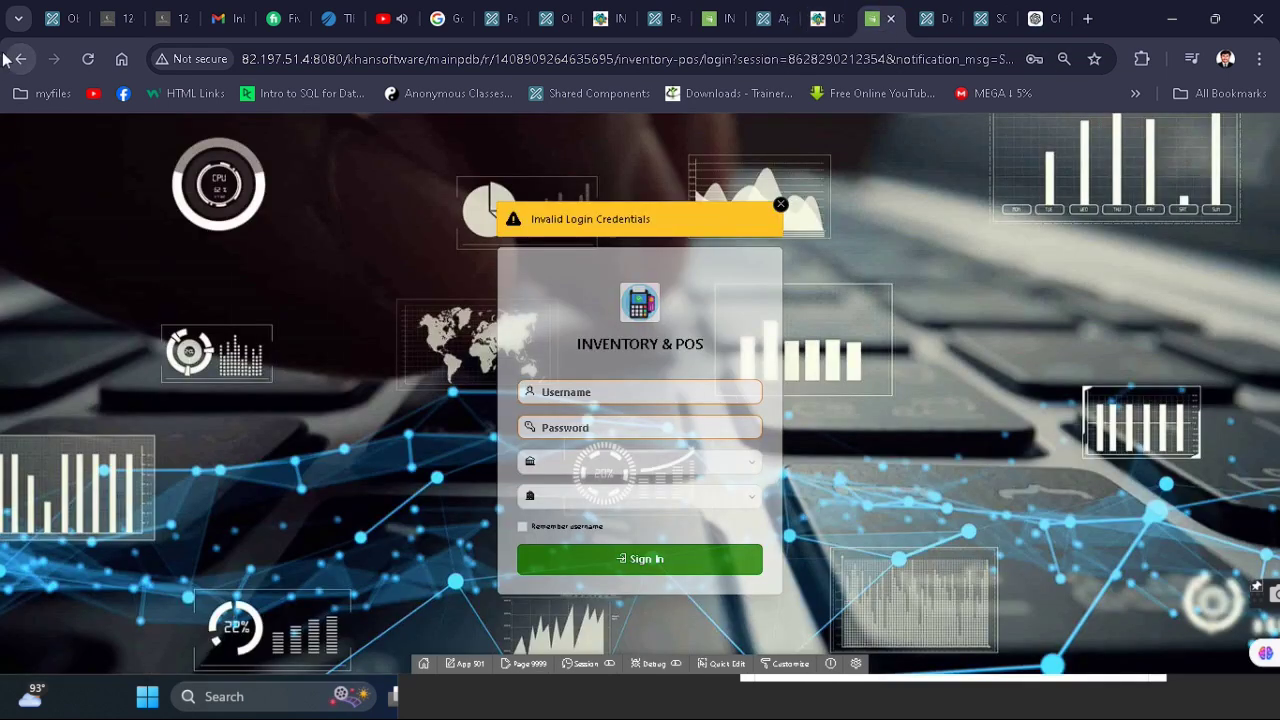
- Reload the Inventory & POS login and sign in as demo with the new password
{"action": "left_click", "coordinate": [87, 60]}
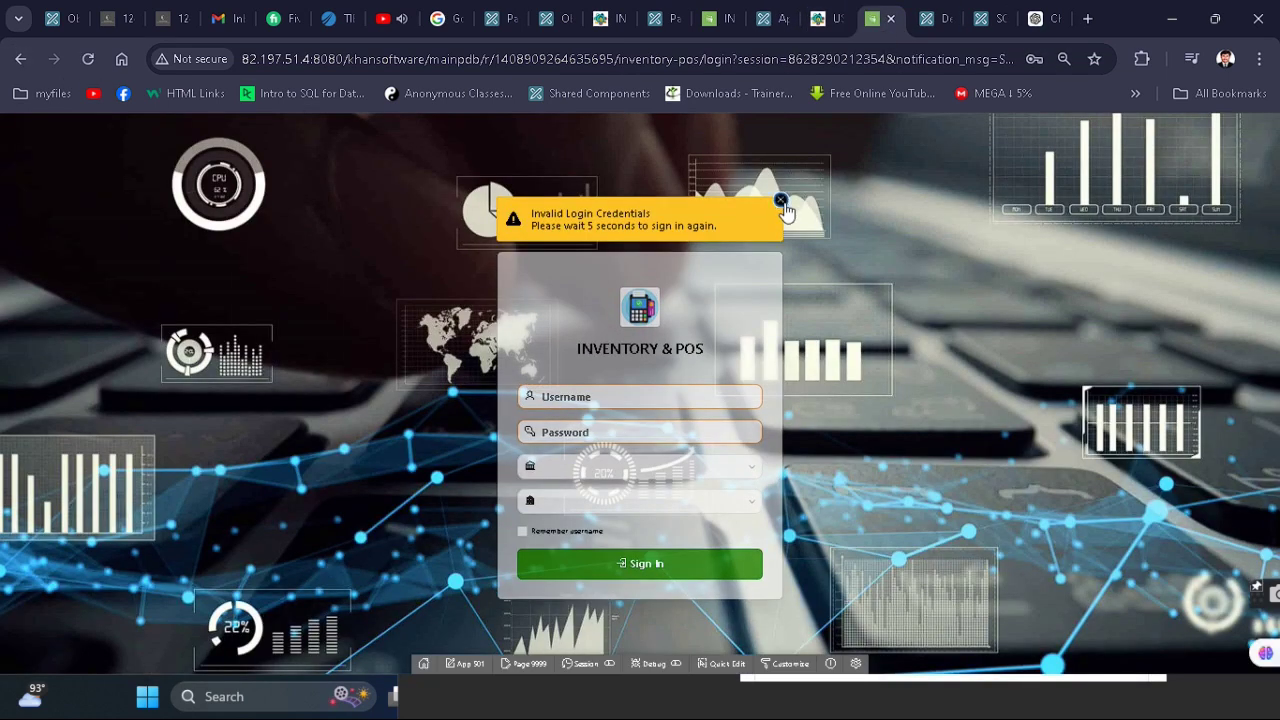
{"action": "type", "text": "demo"}
{"action": "key", "text": "Tab"}
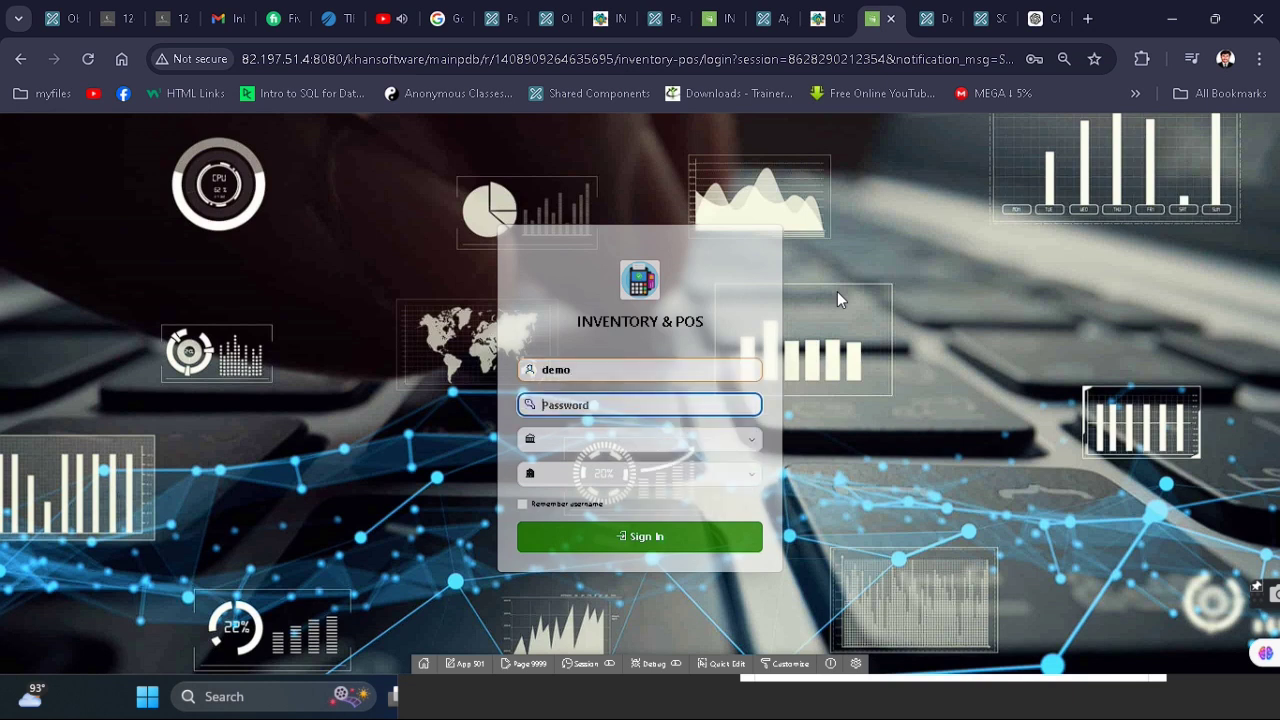
{"action": "type", "text": "dem"}
{"action": "key", "text": "Tab"}
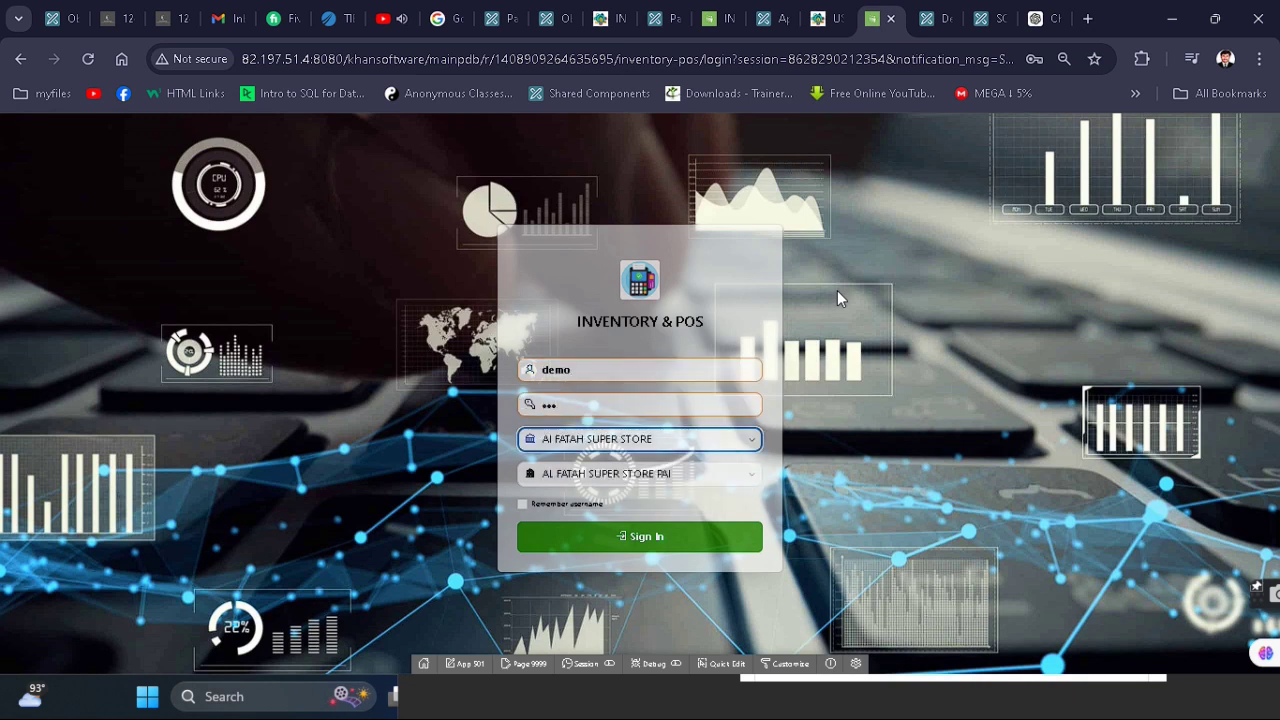
{"action": "left_click", "coordinate": [686, 552]}
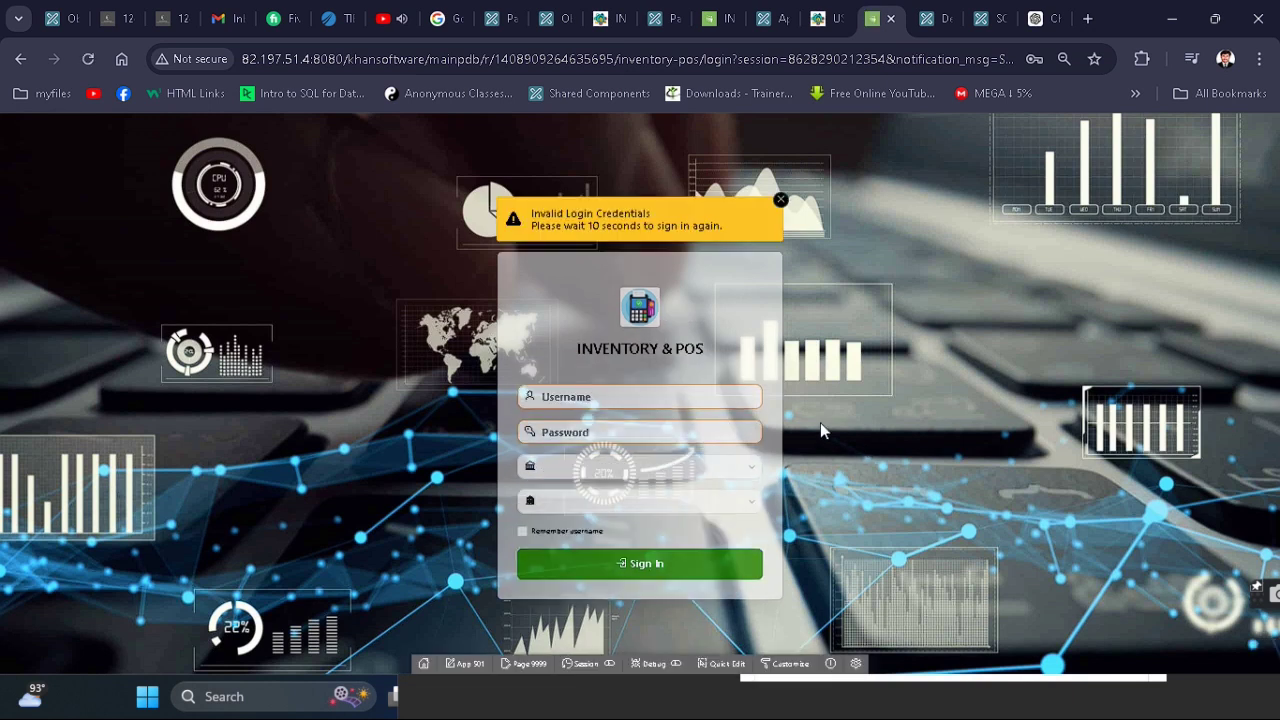
- Retry the demo sign-in, which gets rejected and blocked, then return to Security Management
{"action": "left_click", "coordinate": [641, 397]}
{"action": "type", "text": "demo"}
{"action": "key", "text": "Tab"}
{"action": "type", "text": "dem"}
{"action": "key", "text": "Tab"}
{"action": "key", "text": "Tab"}
{"action": "key", "text": "Tab"}
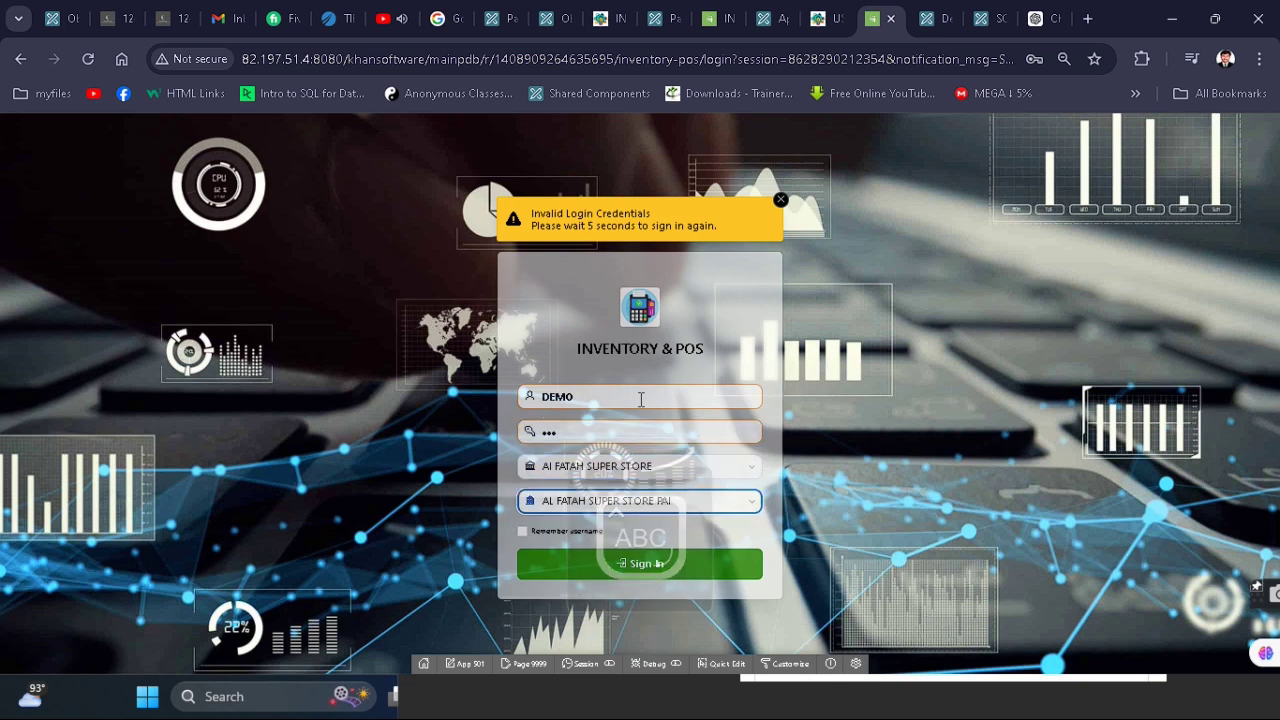
{"action": "key", "text": "Tab"}
{"action": "key", "text": "Return"}
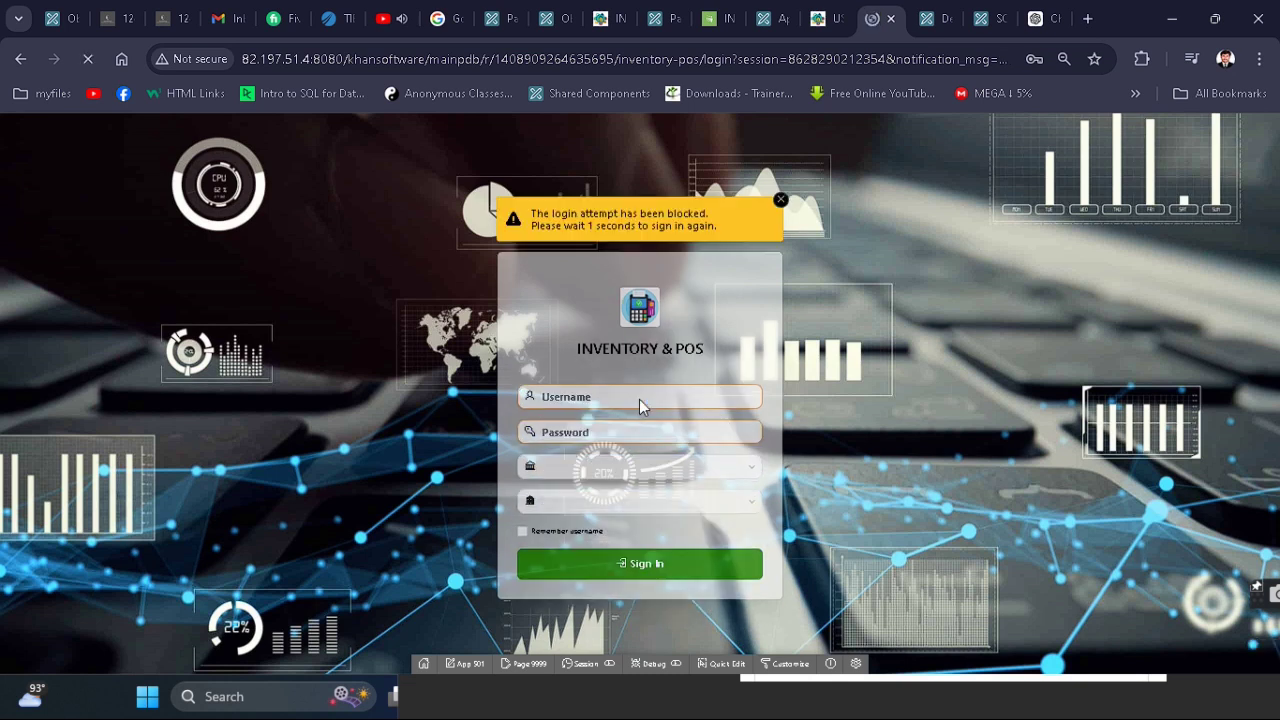
{"action": "left_click", "coordinate": [826, 18]}
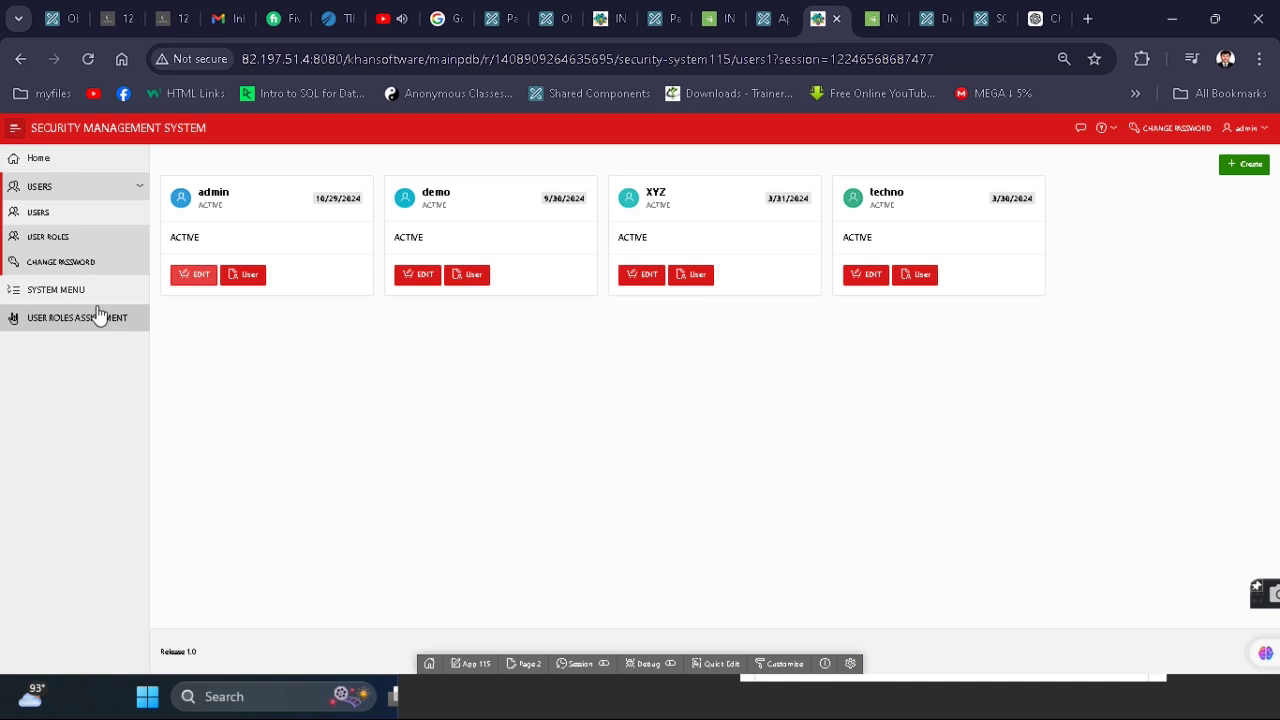
- Review the demo role's page permissions, then open the demo user for editing
{"action": "left_click", "coordinate": [70, 238]}
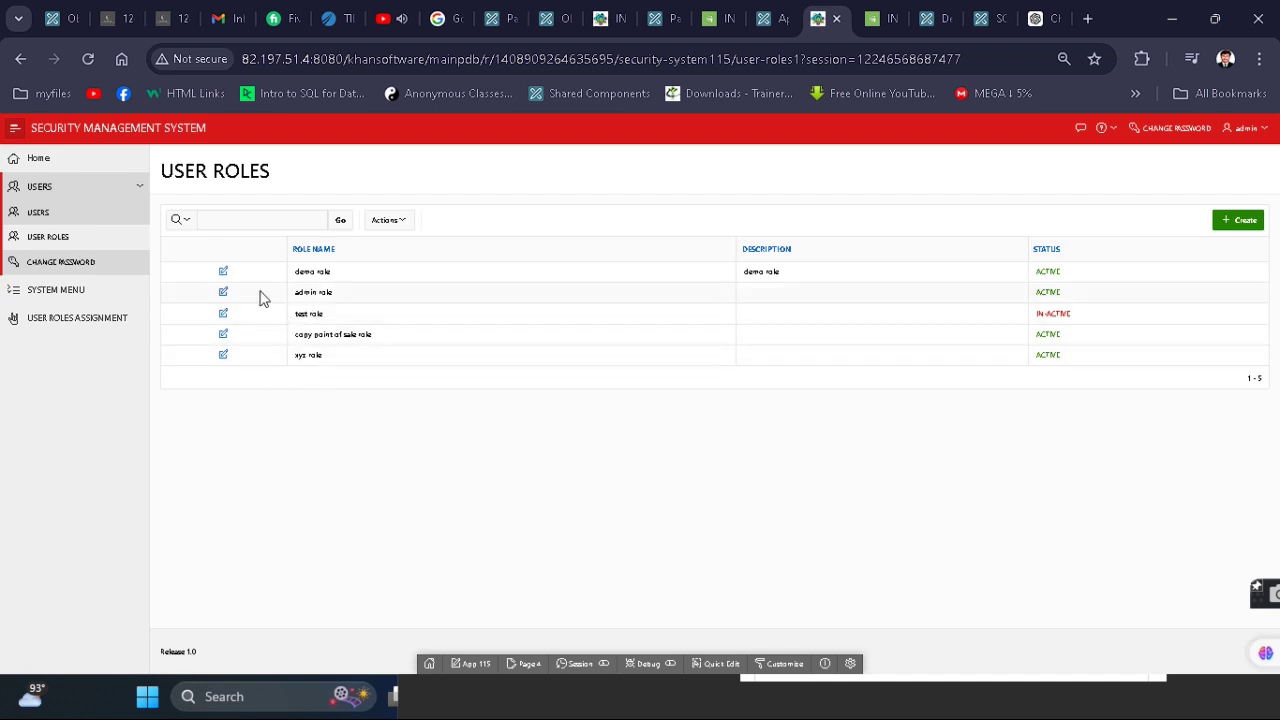
{"action": "left_click", "coordinate": [224, 272]}
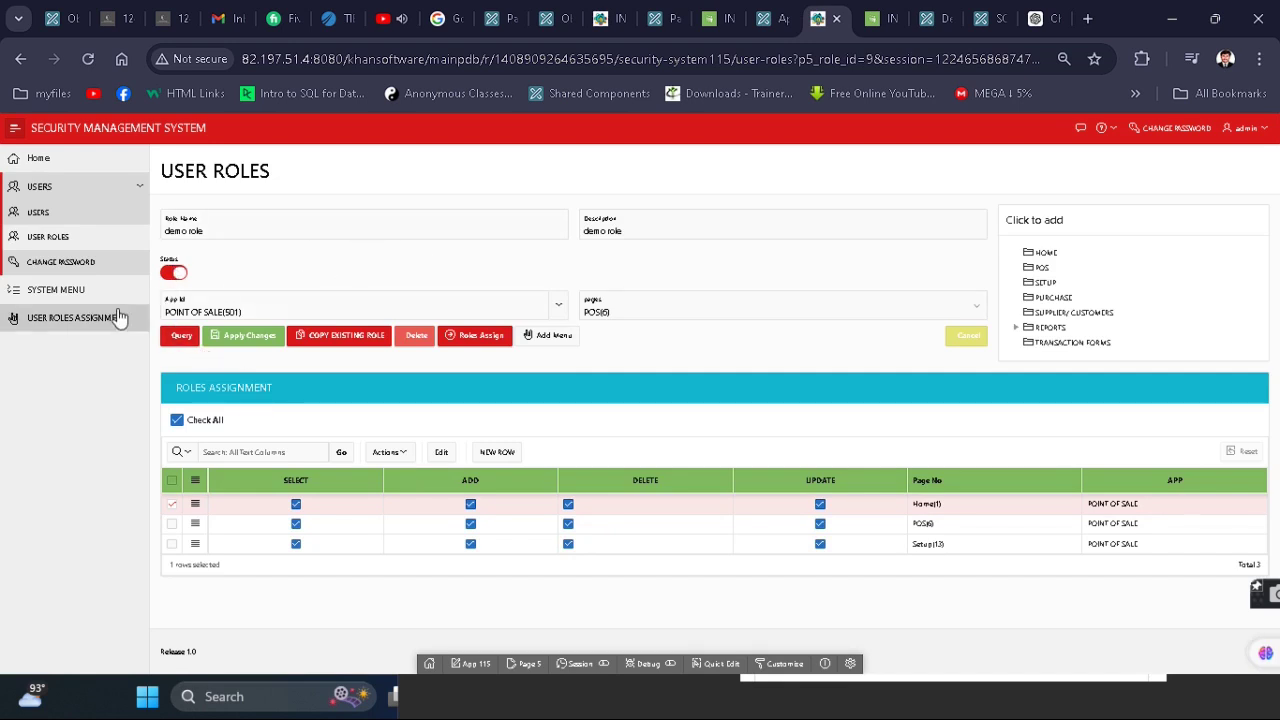
{"action": "left_click", "coordinate": [86, 217]}
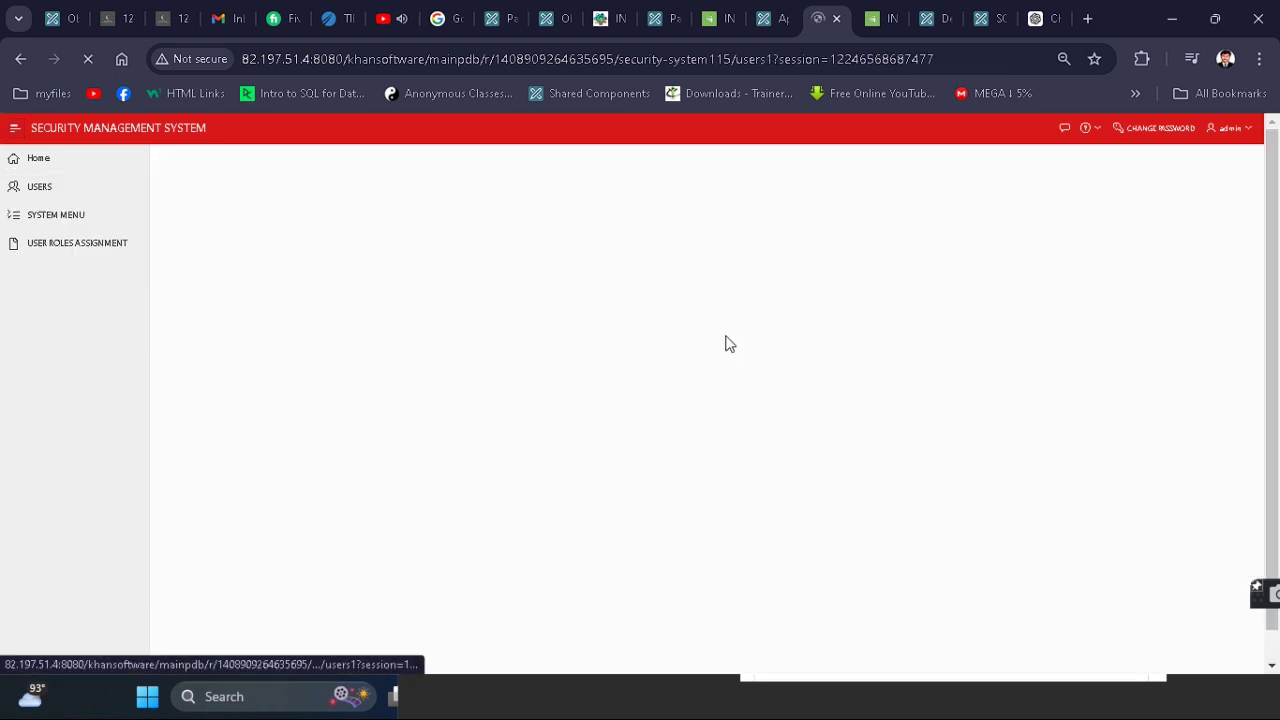
{"action": "left_click", "coordinate": [421, 276]}
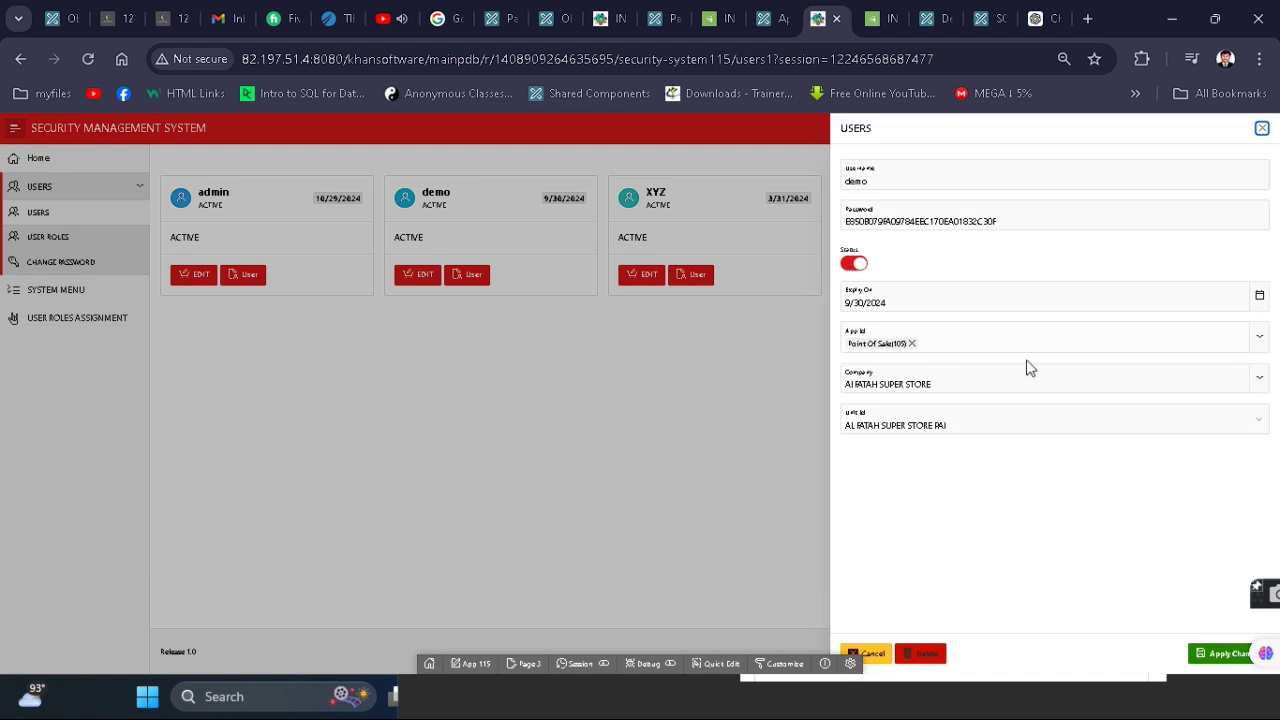
- Replace the demo user's App Id Point Of Sale(105) with POINT OF SALE(501) and save
{"action": "key", "text": "ctrl+plus"}
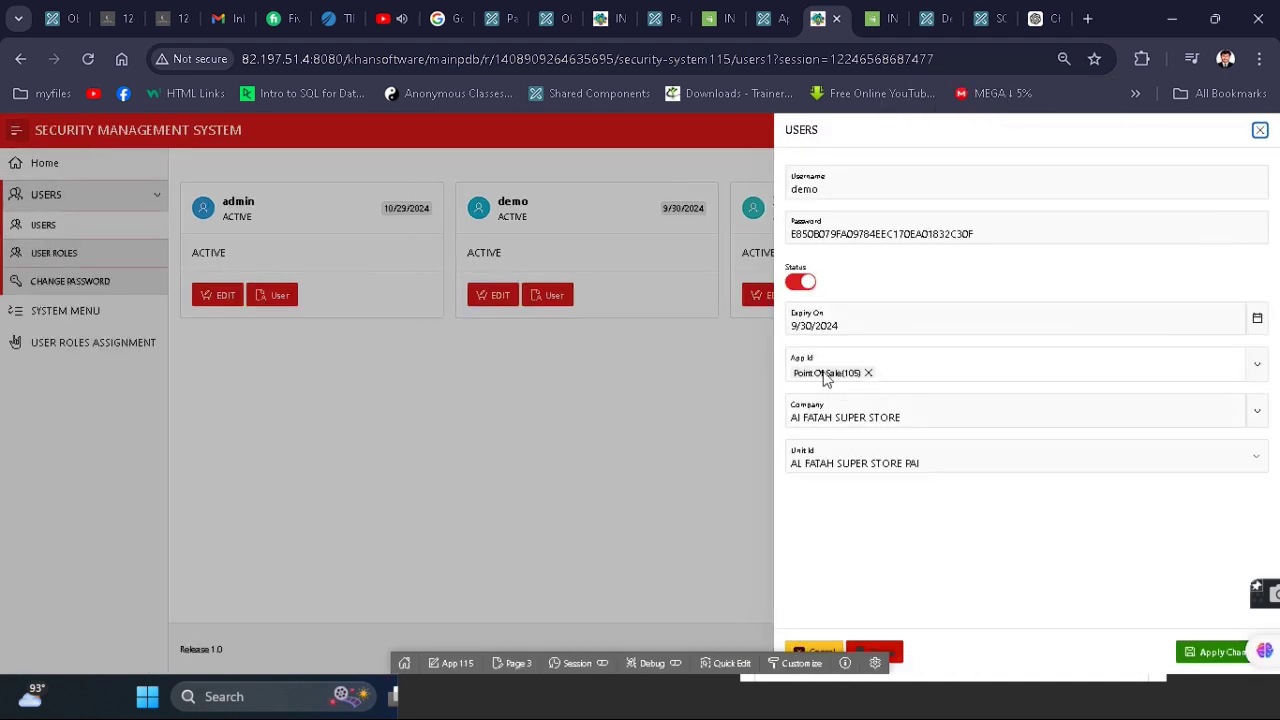
{"action": "left_click", "coordinate": [868, 373]}
{"action": "left_click", "coordinate": [977, 366]}
{"action": "left_click", "coordinate": [980, 368]}
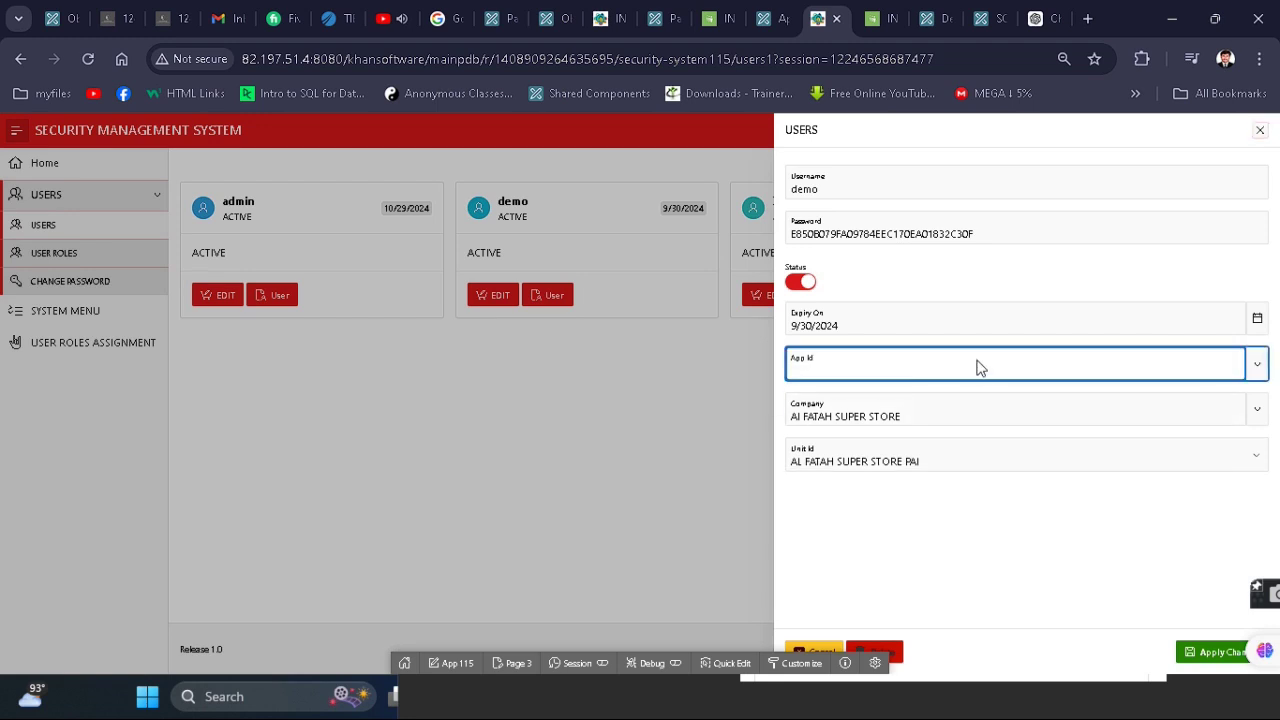
{"action": "left_click", "coordinate": [1216, 372]}
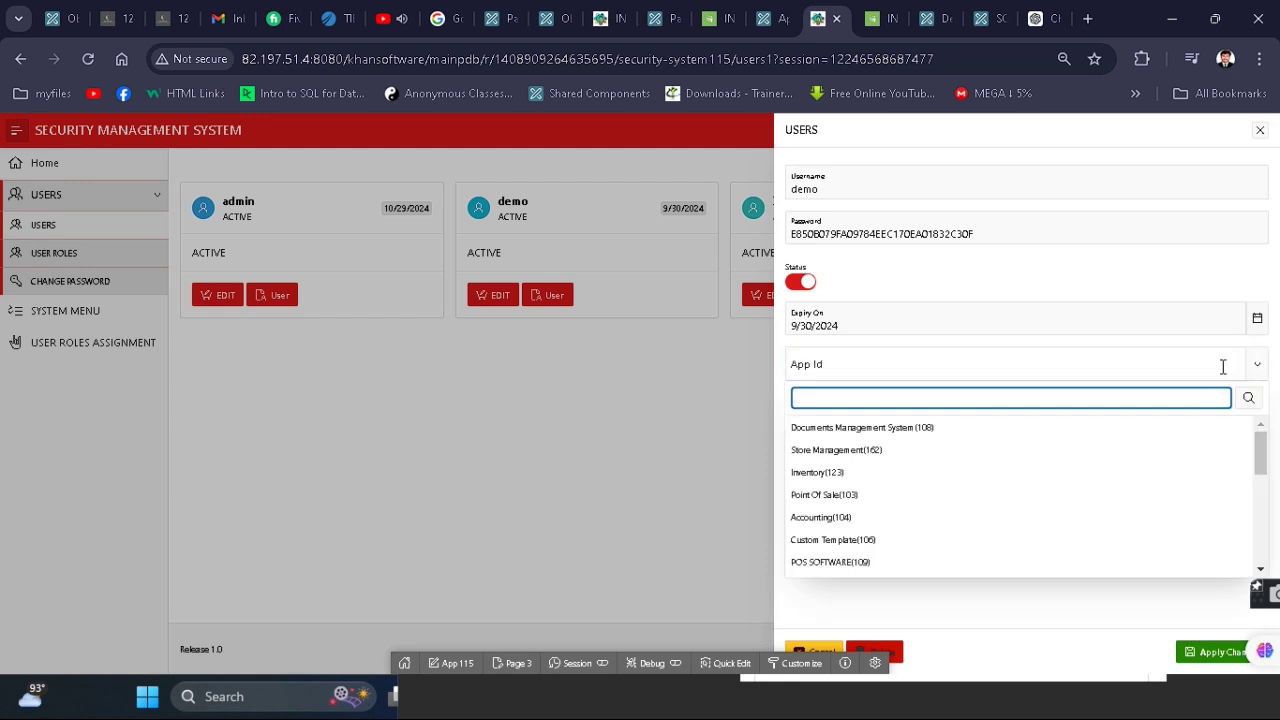
{"action": "type", "text": "point"}
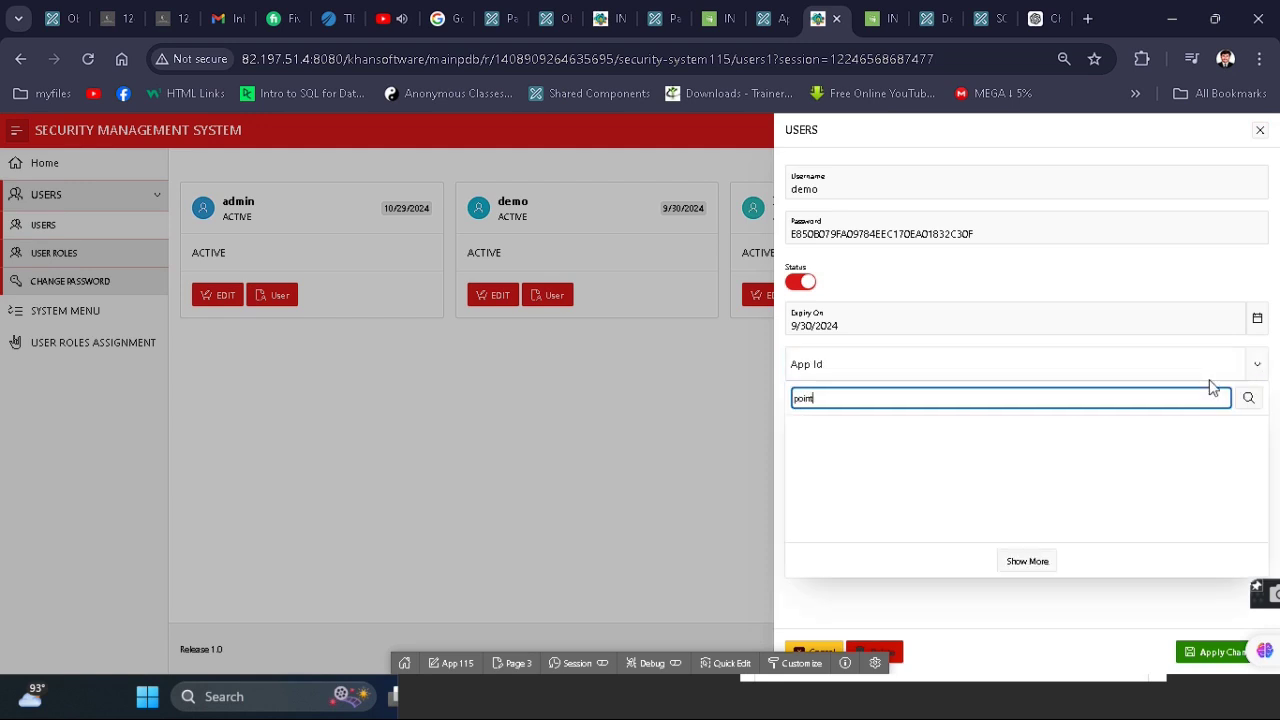
{"action": "key", "text": "Down"}
{"action": "key", "text": "Down"}
{"action": "key", "text": "Return"}
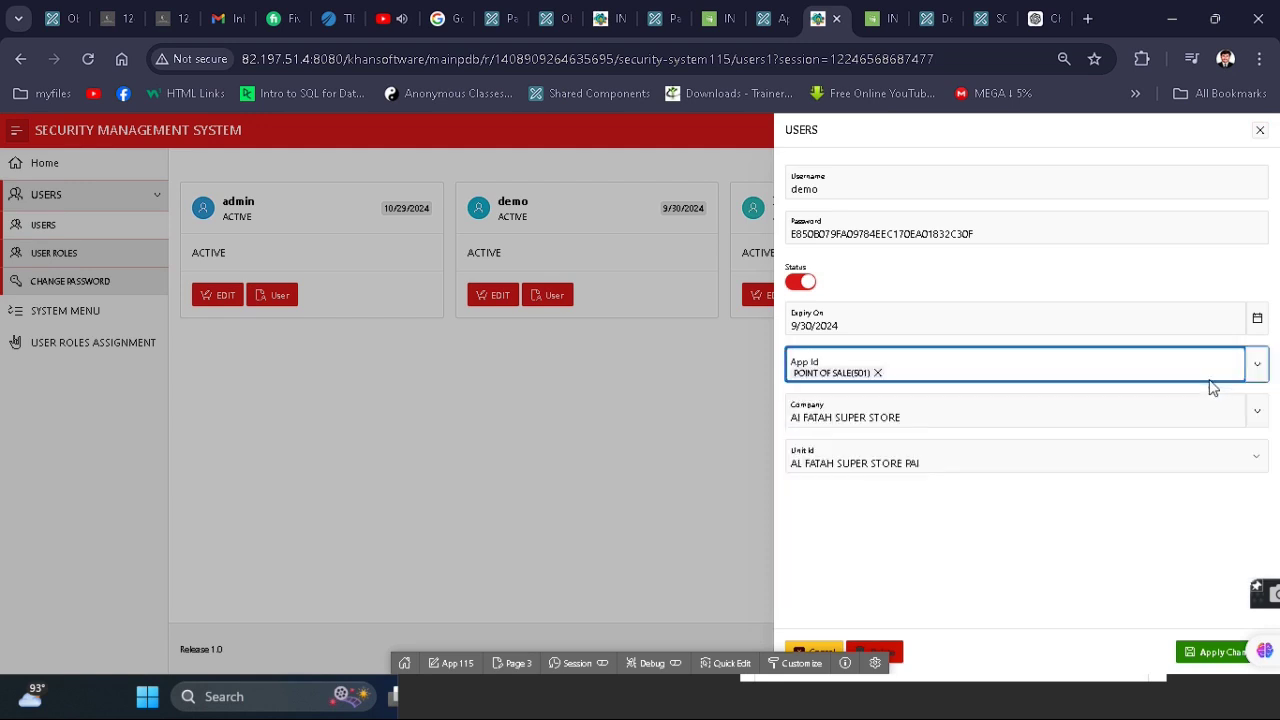
{"action": "left_click", "coordinate": [1220, 652]}
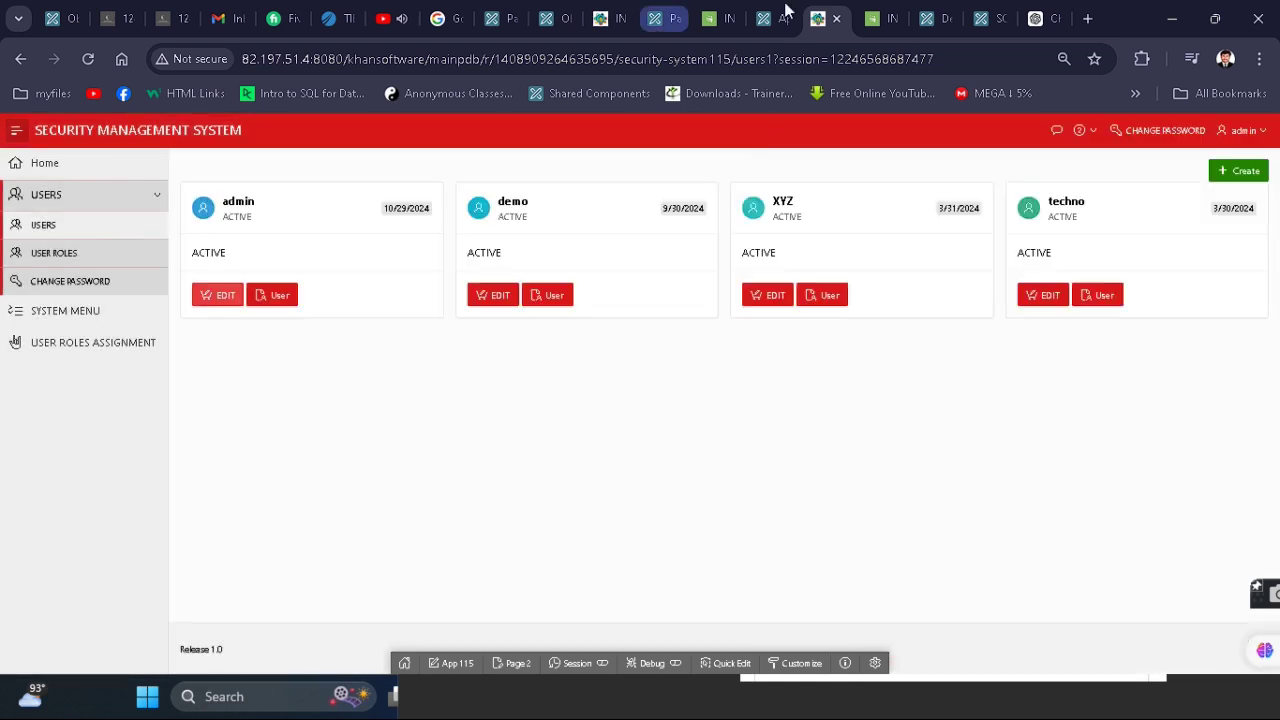
- Sign in to Inventory & POS as demo, reach the Point Of Sale dashboard, and check its menu
{"action": "left_click", "coordinate": [900, 16]}
{"action": "left_click", "coordinate": [88, 59]}
{"action": "left_click", "coordinate": [650, 367]}
{"action": "type", "text": "demo"}
{"action": "key", "text": "Tab"}
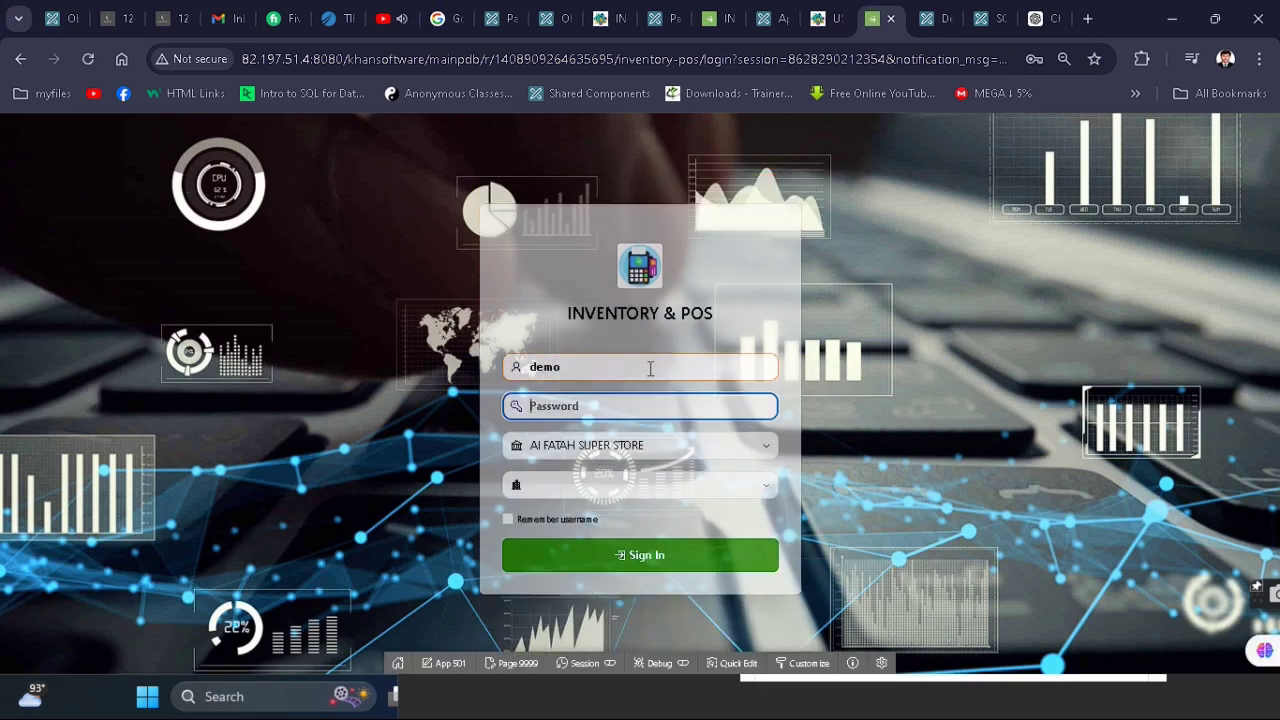
{"action": "type", "text": "dem"}
{"action": "key", "text": "Tab"}
{"action": "key", "text": "Tab"}
{"action": "key", "text": "Tab"}
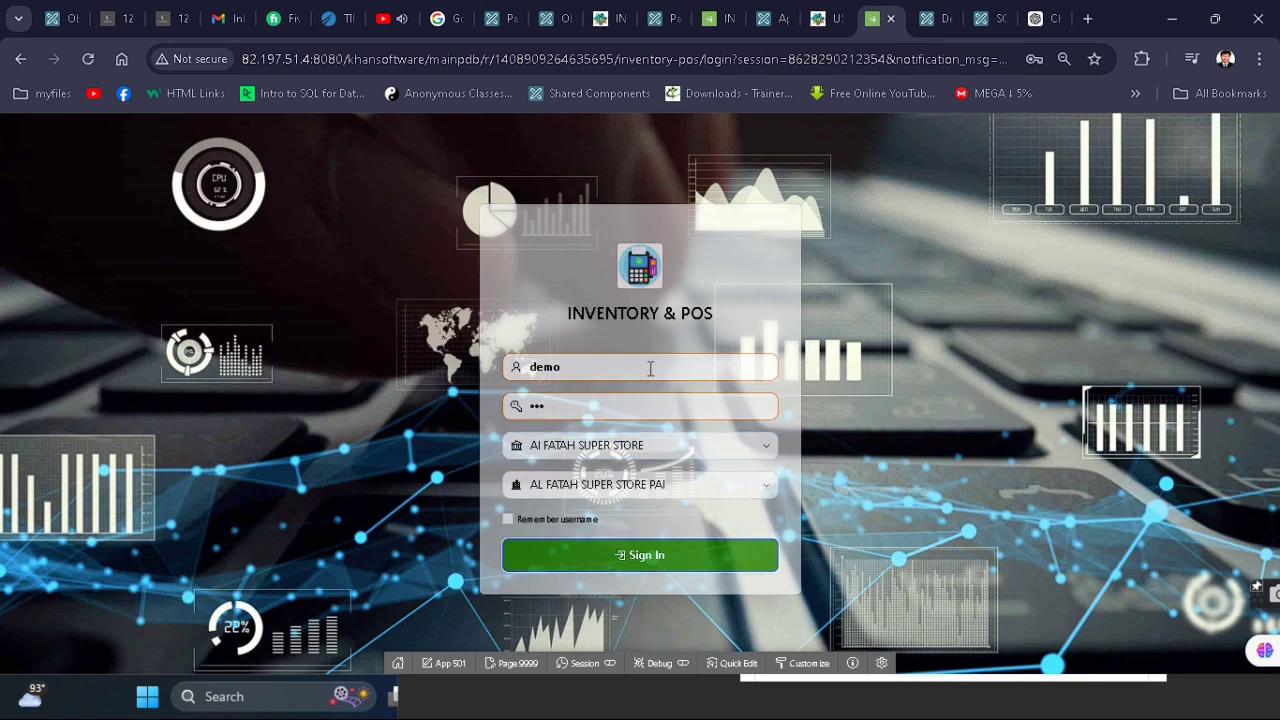
{"action": "key", "text": "Return"}
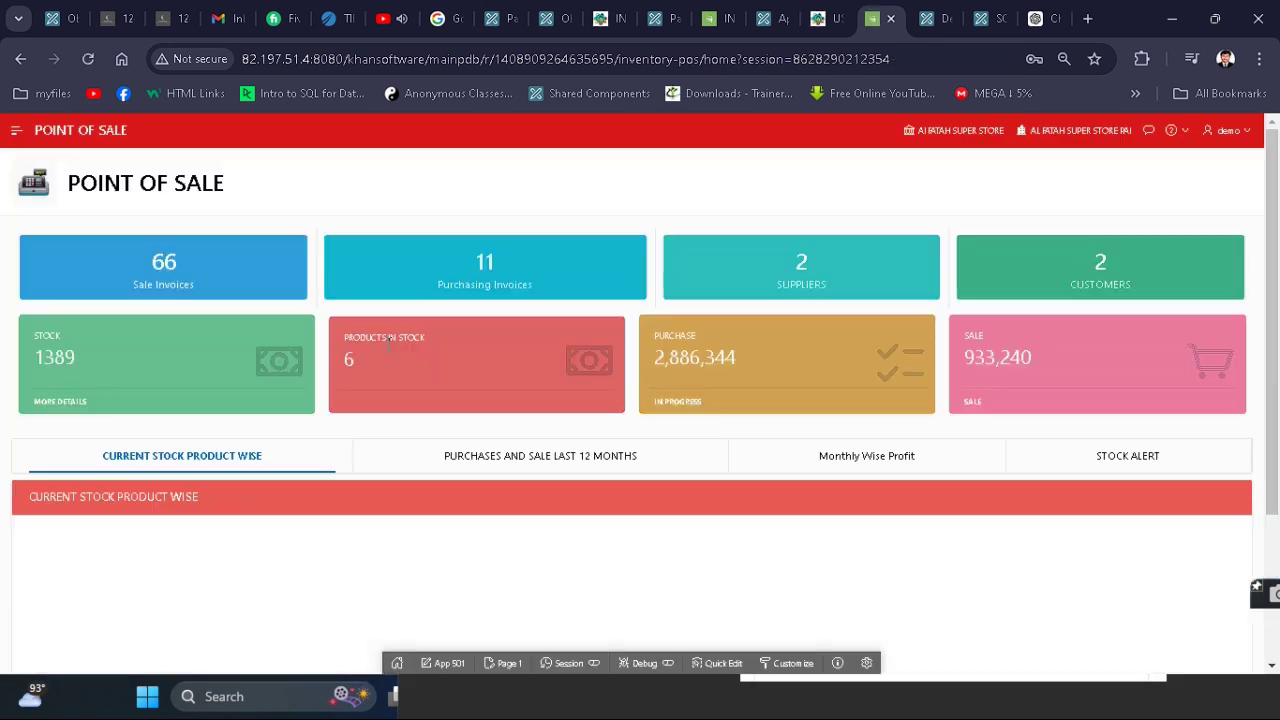
{"action": "left_click", "coordinate": [17, 130]}
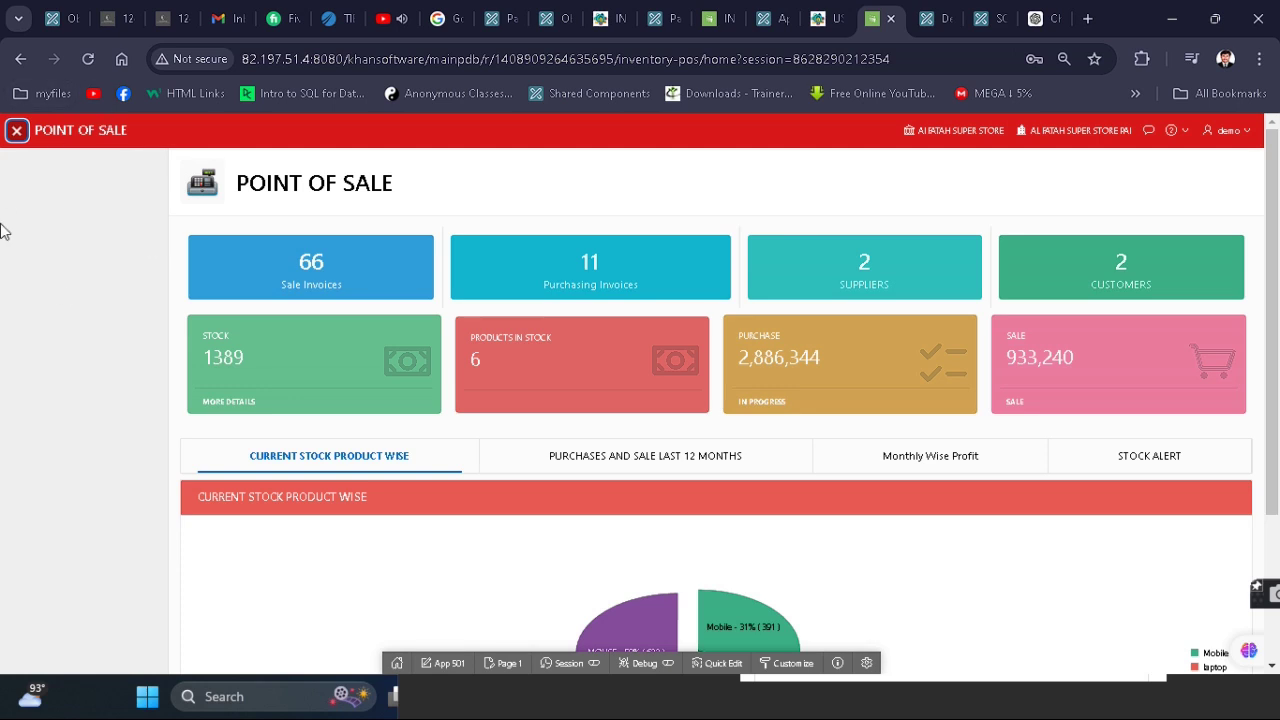
{"action": "left_click", "coordinate": [822, 18]}
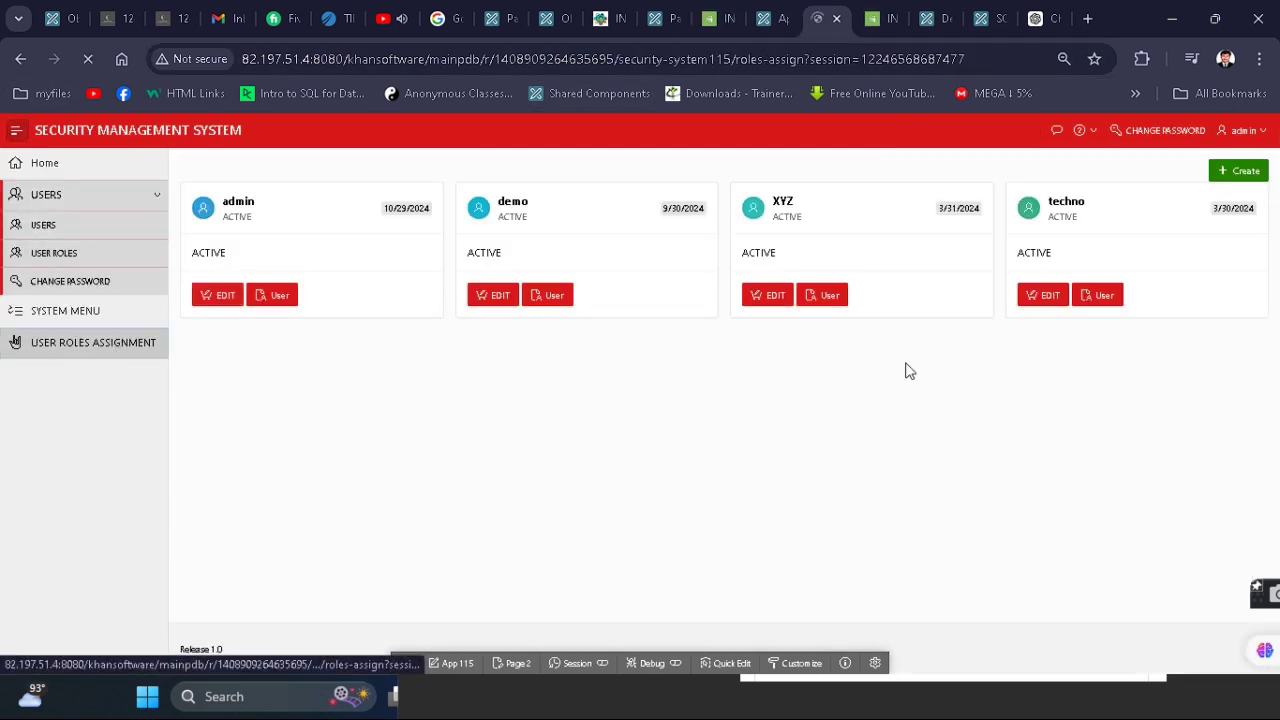
- Add and save a Roles Assign row giving user 5(demo) the demo role
{"action": "left_click", "coordinate": [1213, 176]}
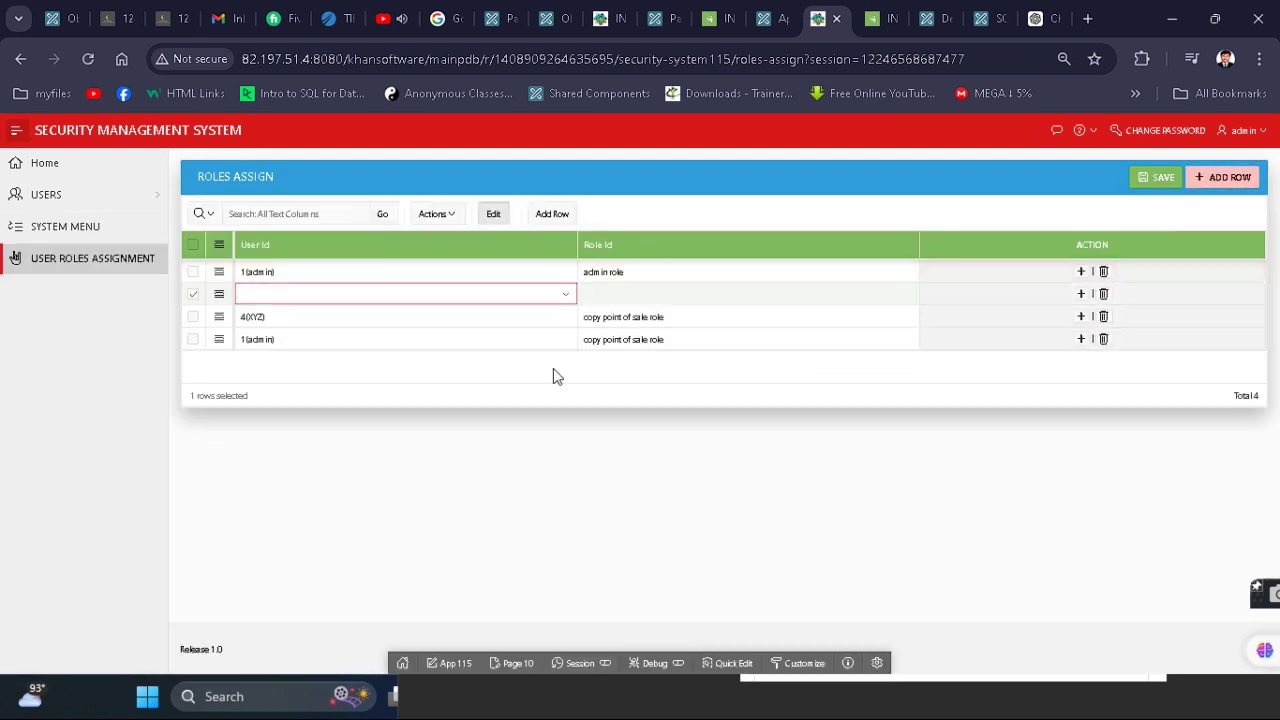
{"action": "left_click", "coordinate": [342, 293]}
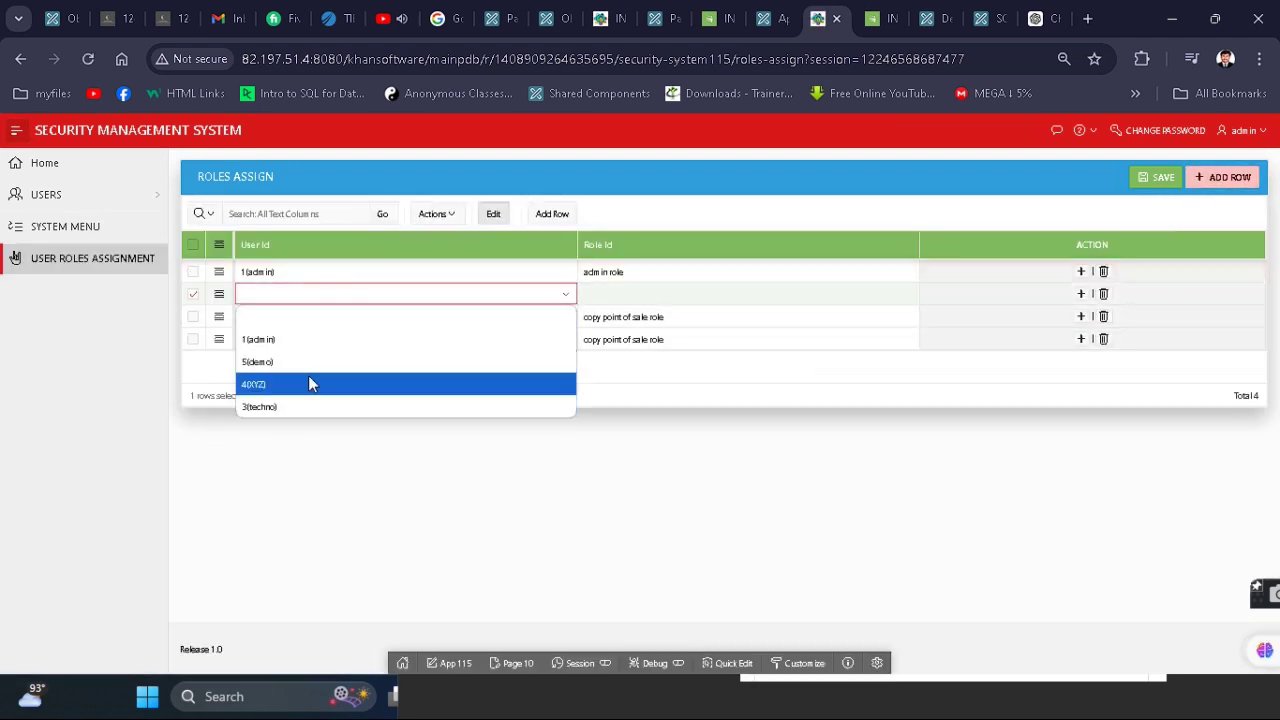
{"action": "left_click", "coordinate": [340, 370]}
{"action": "left_click", "coordinate": [747, 297]}
{"action": "left_click", "coordinate": [747, 297]}
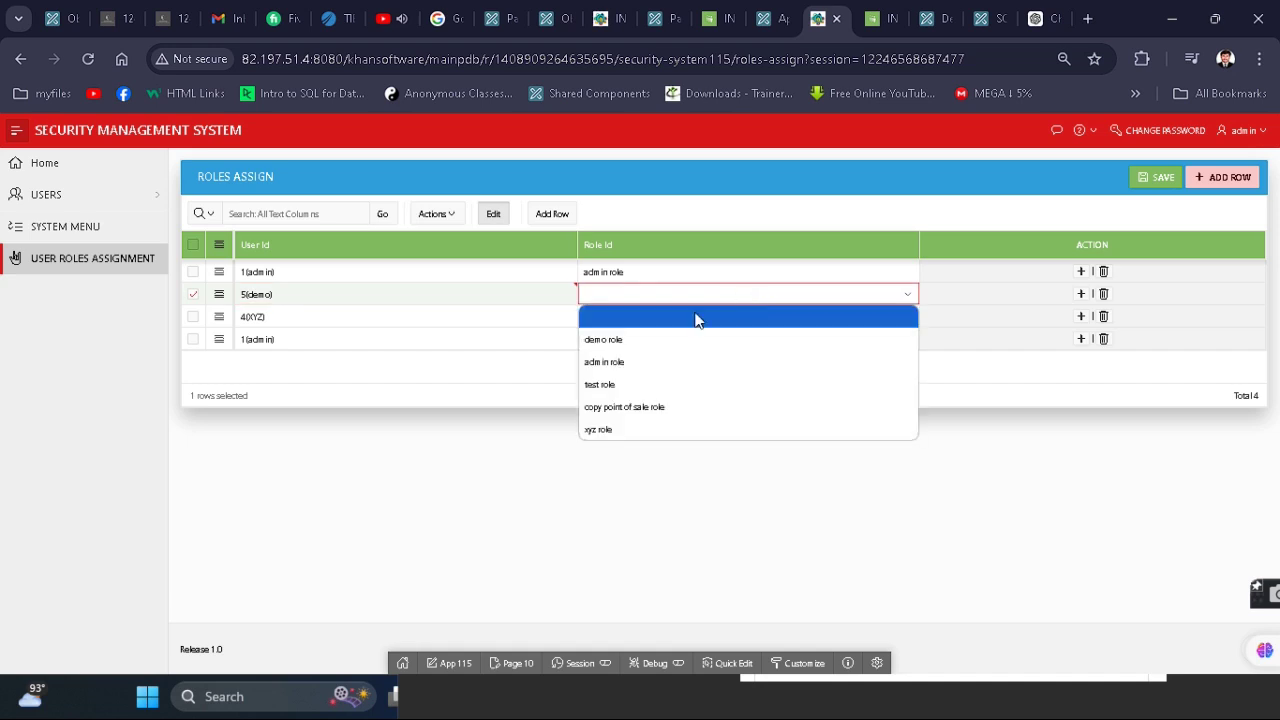
{"action": "left_click", "coordinate": [700, 340]}
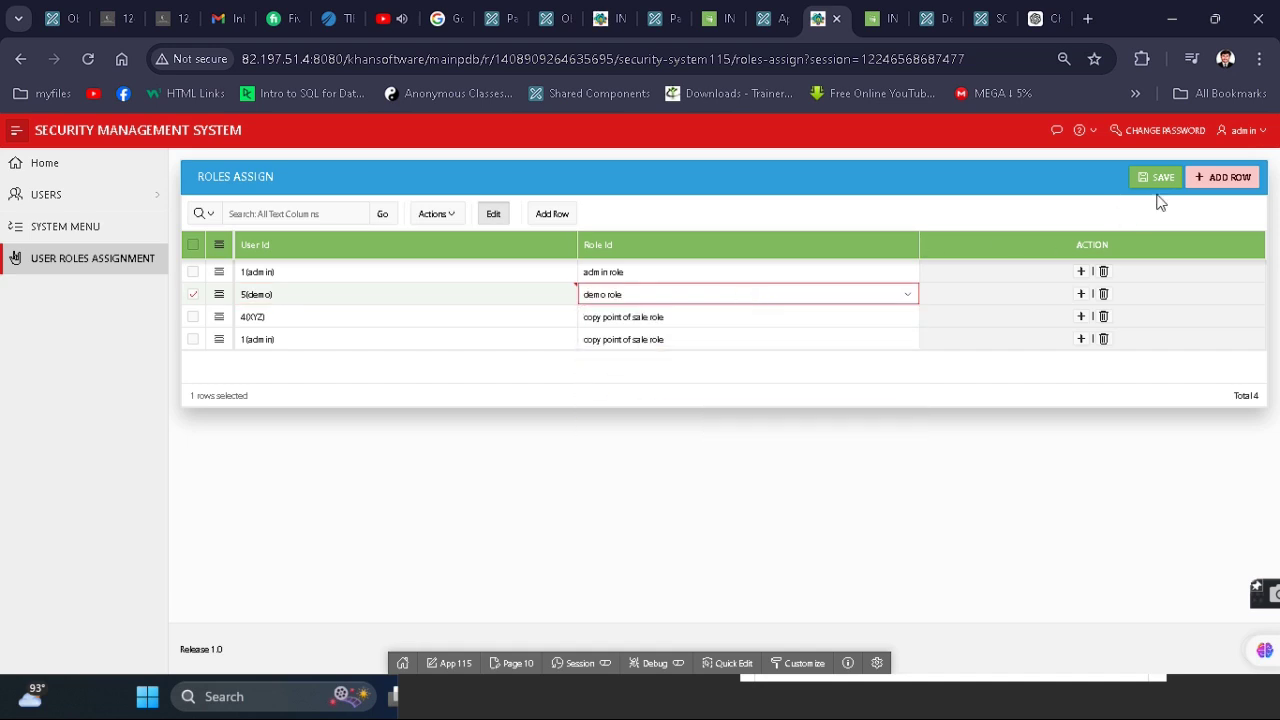
{"action": "left_click", "coordinate": [1158, 180]}
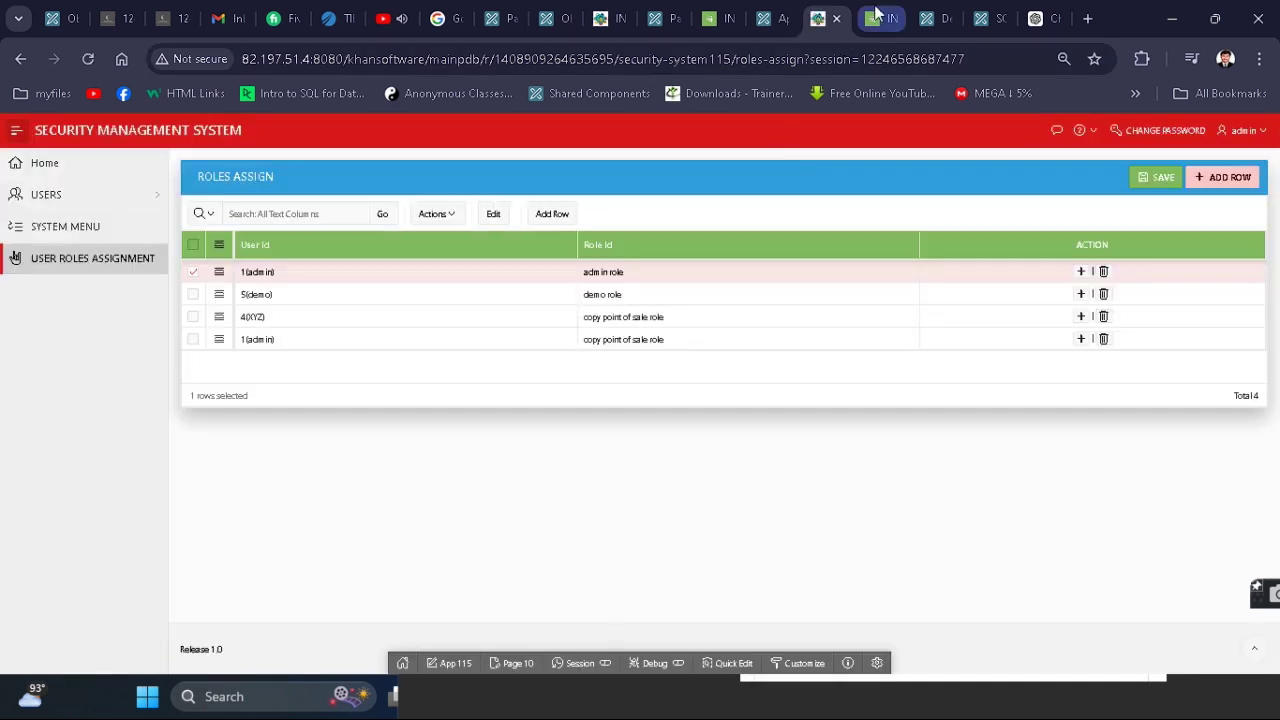
{"action": "left_click", "coordinate": [880, 18]}
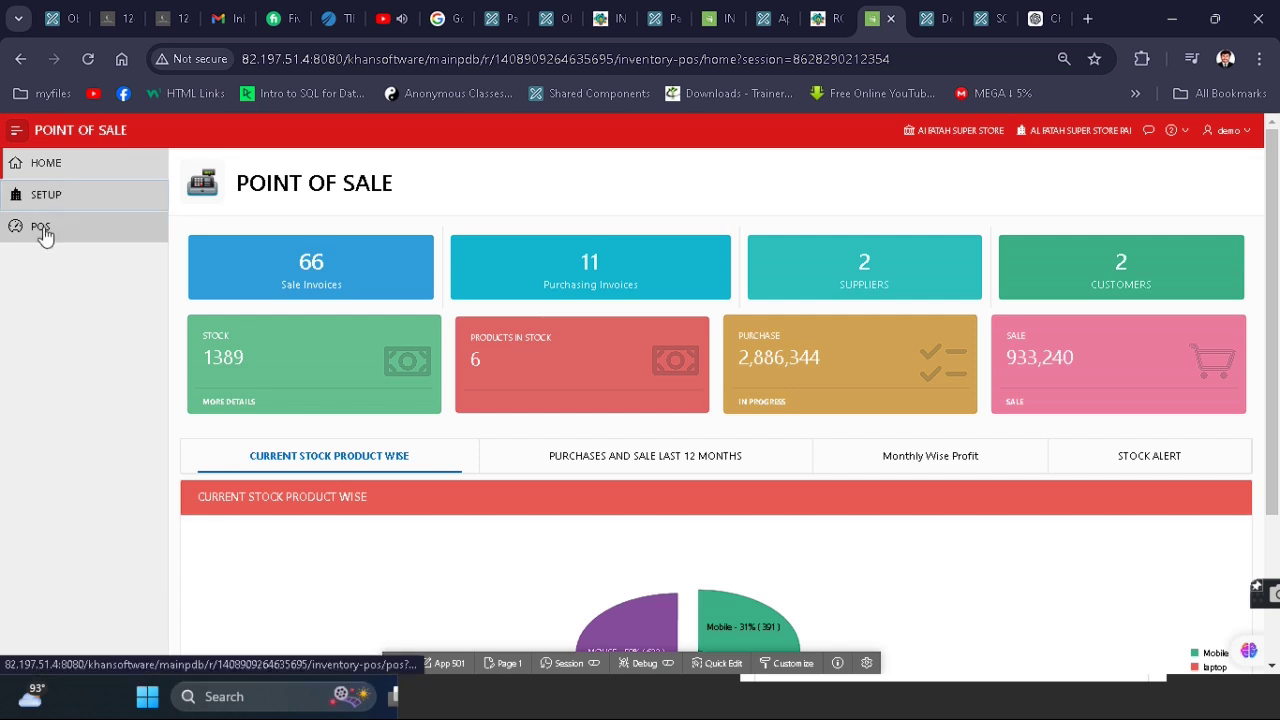
- Visit the POS sale-invoice page, return to Point of Sale home, then go back to Security Management
{"action": "left_click", "coordinate": [42, 228]}
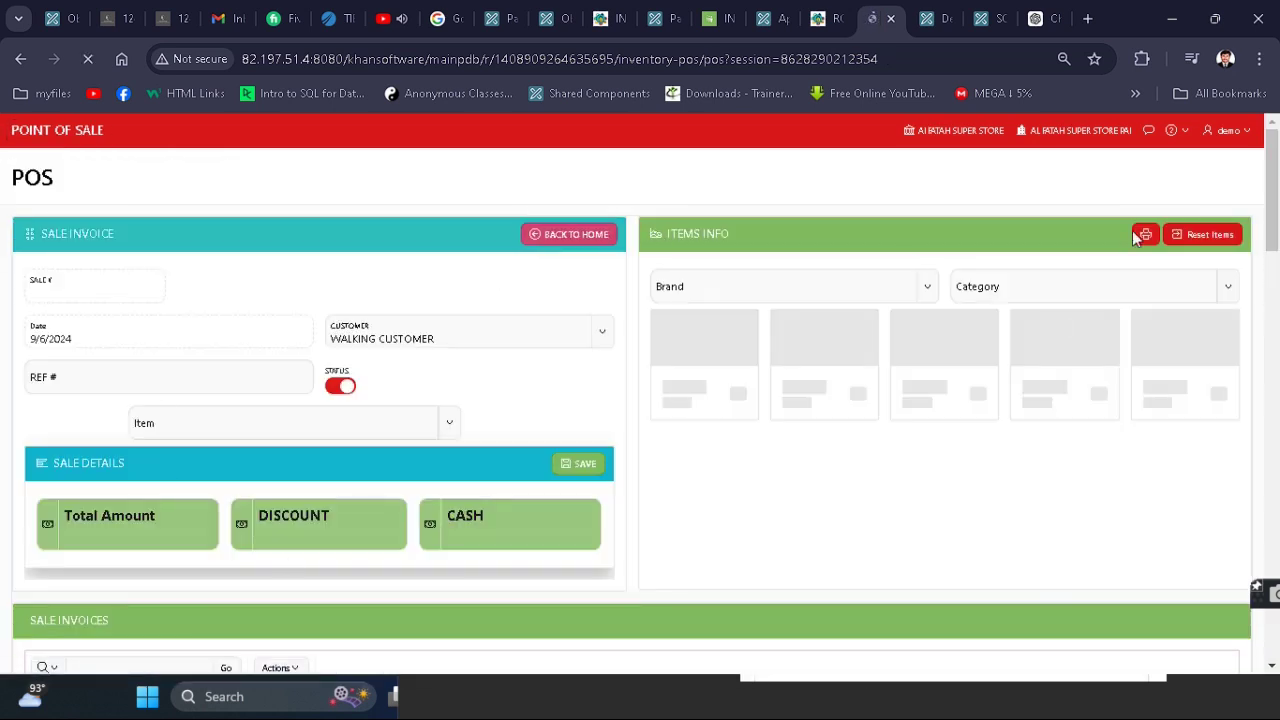
{"action": "left_click", "coordinate": [28, 137]}
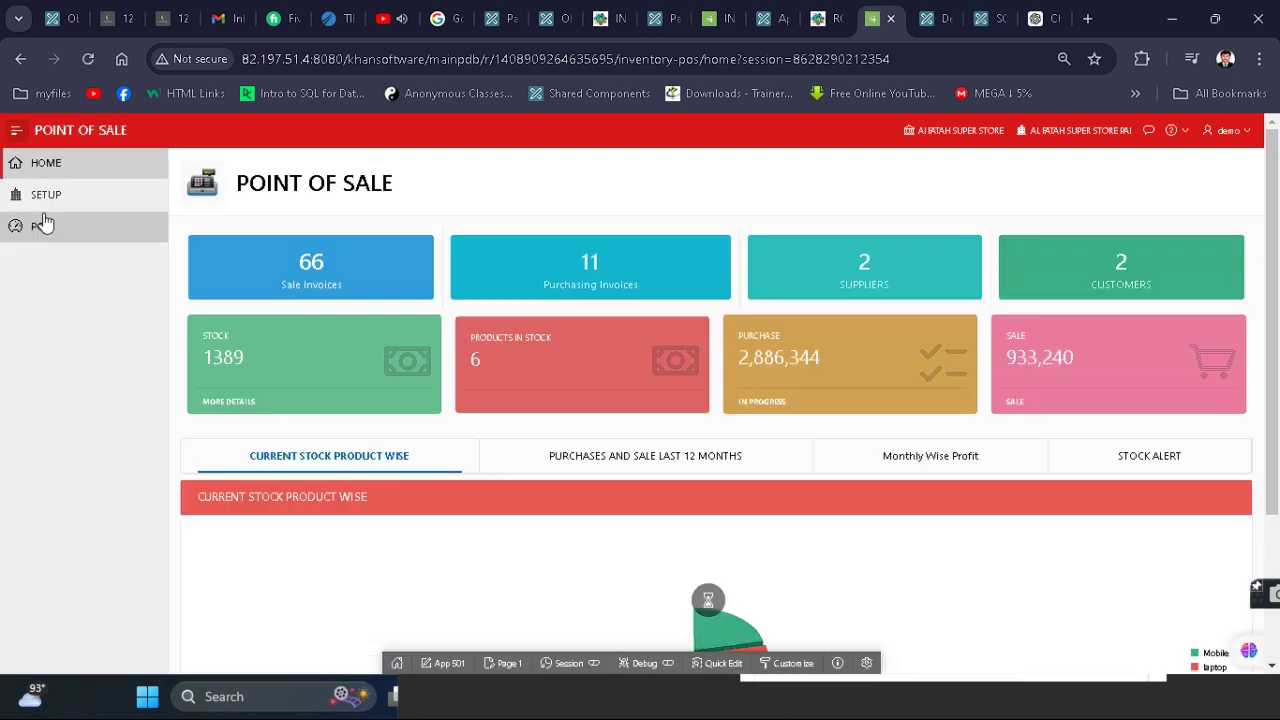
{"action": "left_click", "coordinate": [830, 12]}
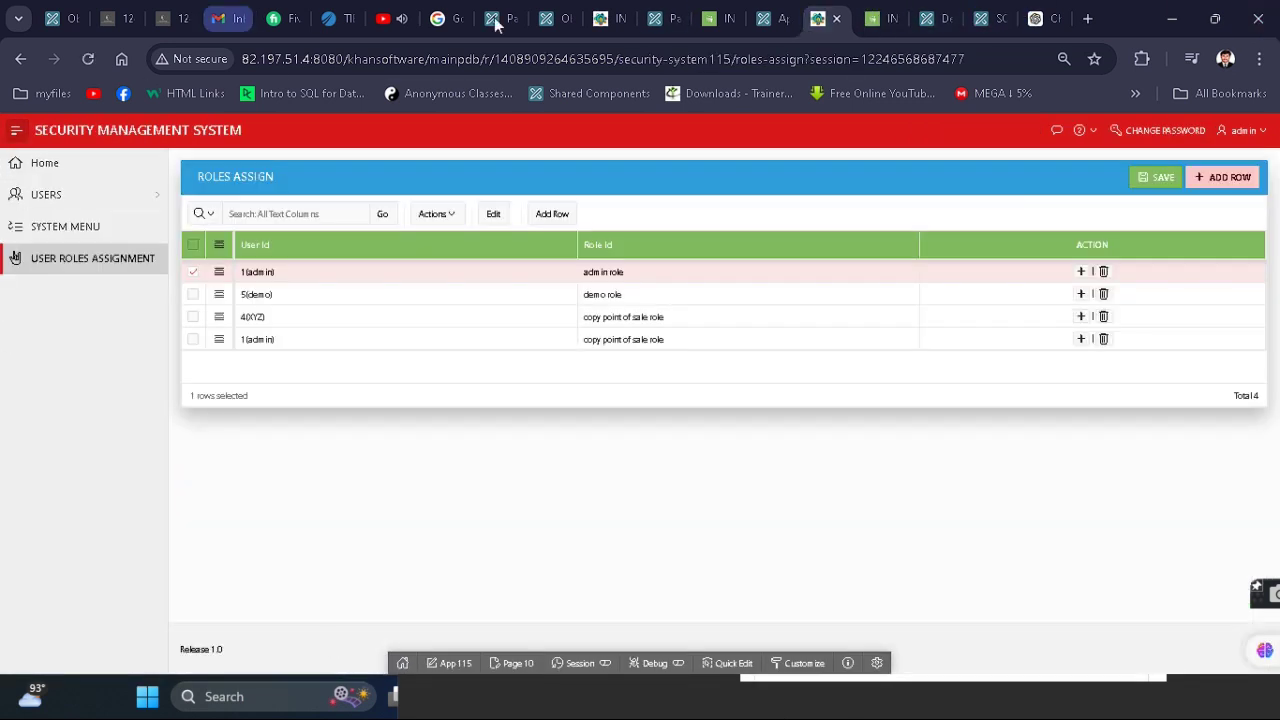
- Remove the SELECT permission on Setup(13) from the demo role and apply the changes
{"action": "left_click", "coordinate": [150, 195]}
{"action": "left_click", "coordinate": [60, 253]}
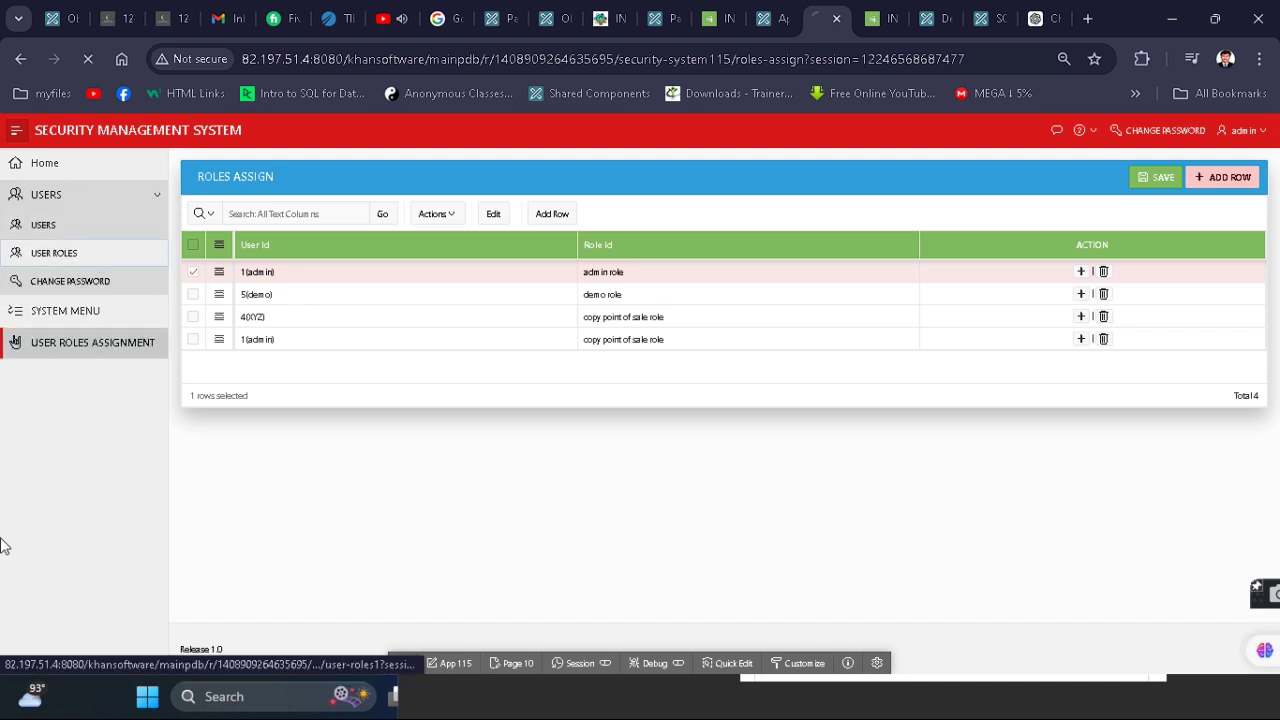
{"action": "left_click", "coordinate": [244, 293]}
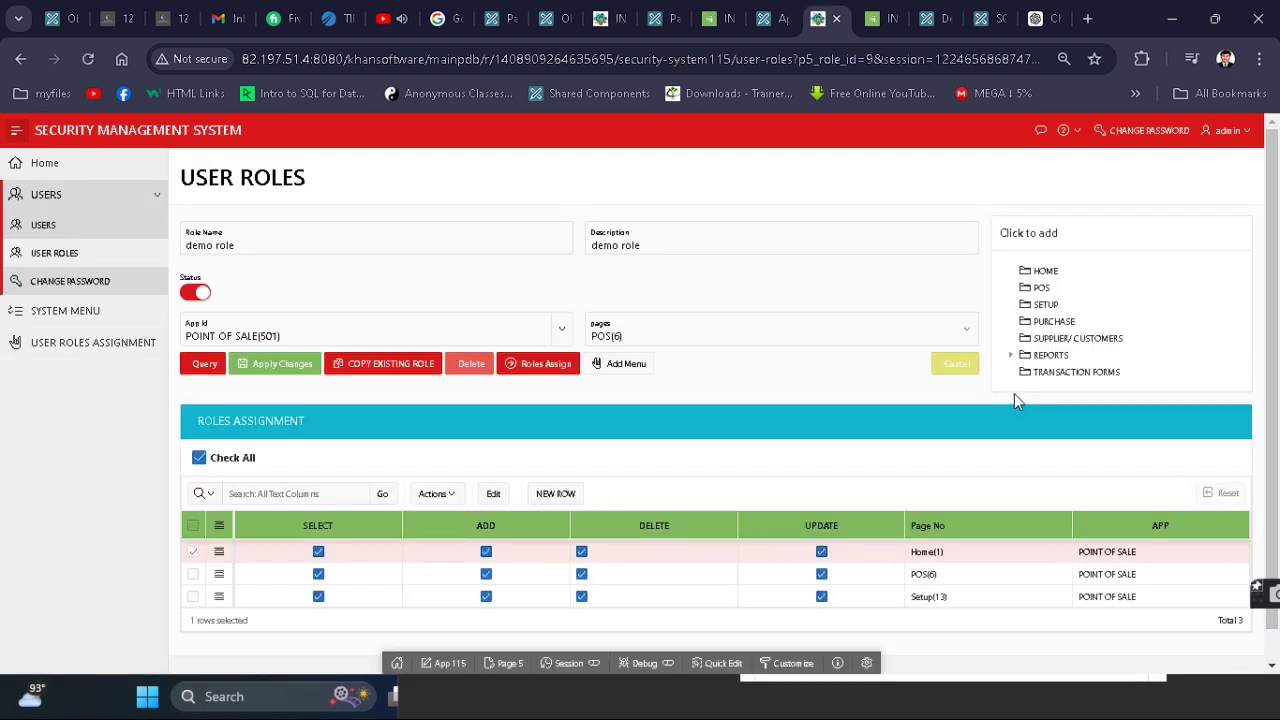
{"action": "scroll", "coordinate": [1014, 393], "scroll_direction": "down", "scroll_amount": 1}
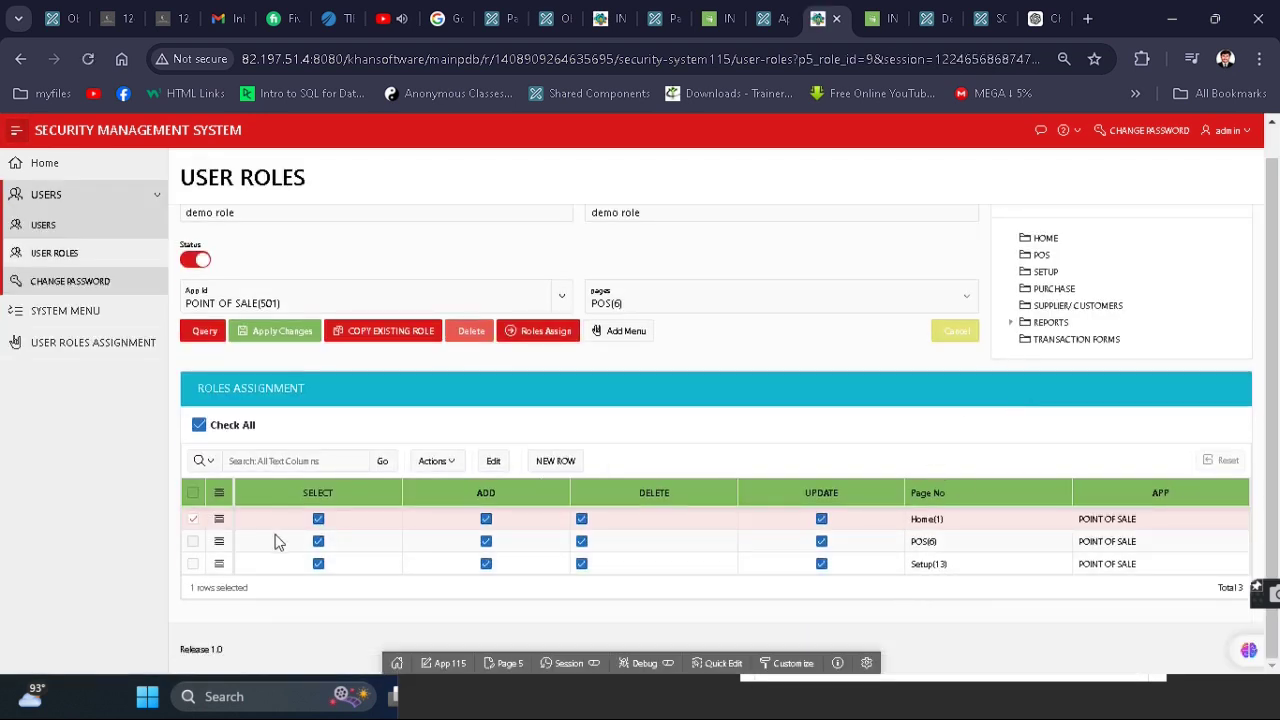
{"action": "left_click", "coordinate": [318, 564]}
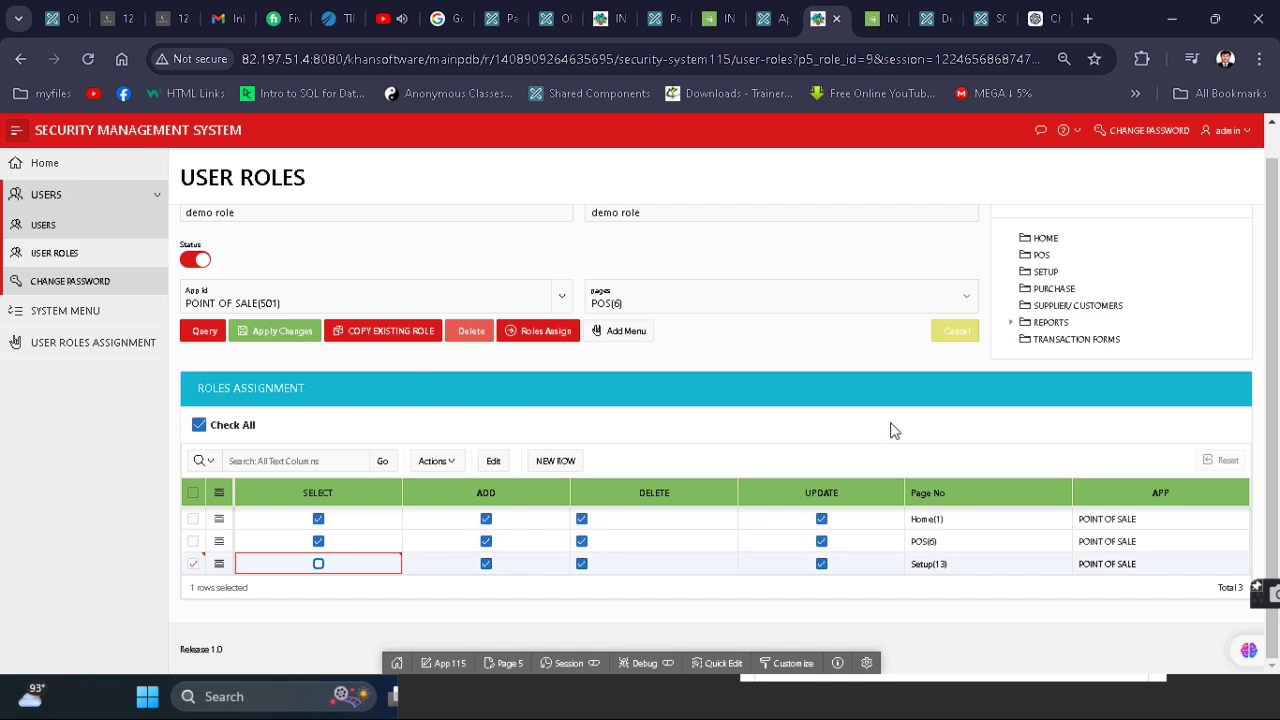
{"action": "left_click", "coordinate": [283, 331]}
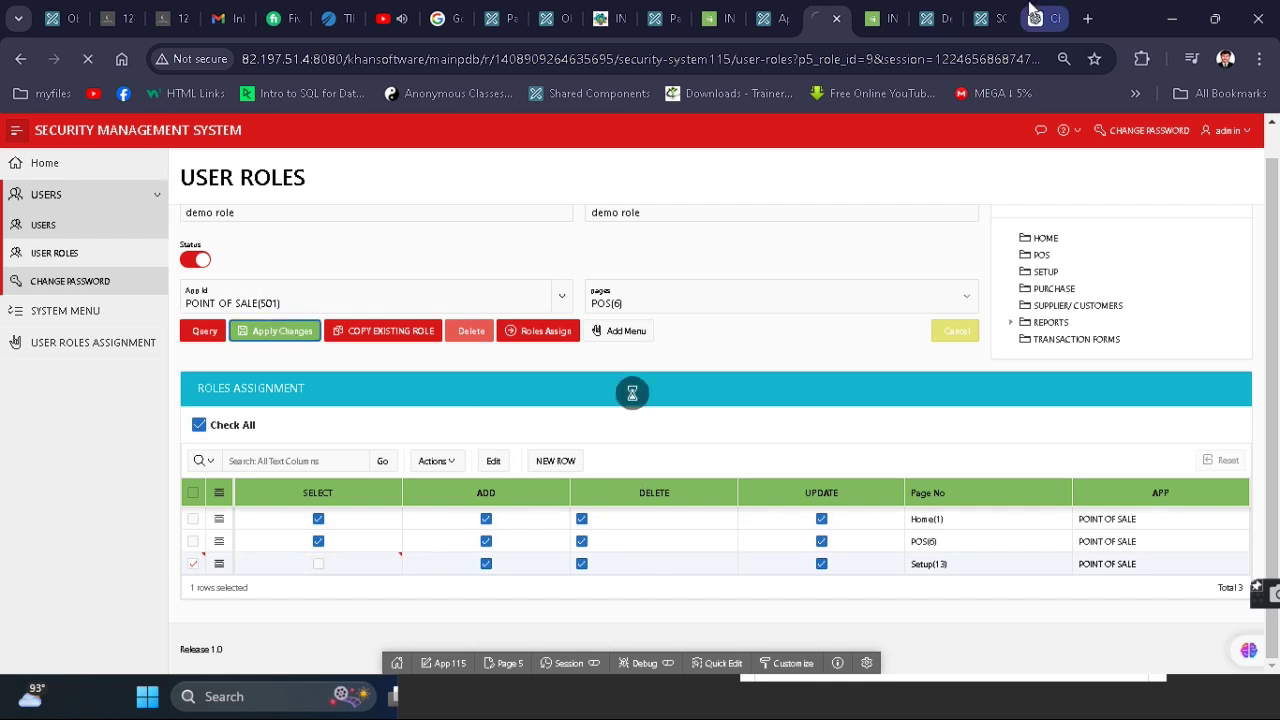
- Check the demo user's POS sale-invoice page in Inventory & POS, then return to User Roles
{"action": "left_click", "coordinate": [883, 12]}
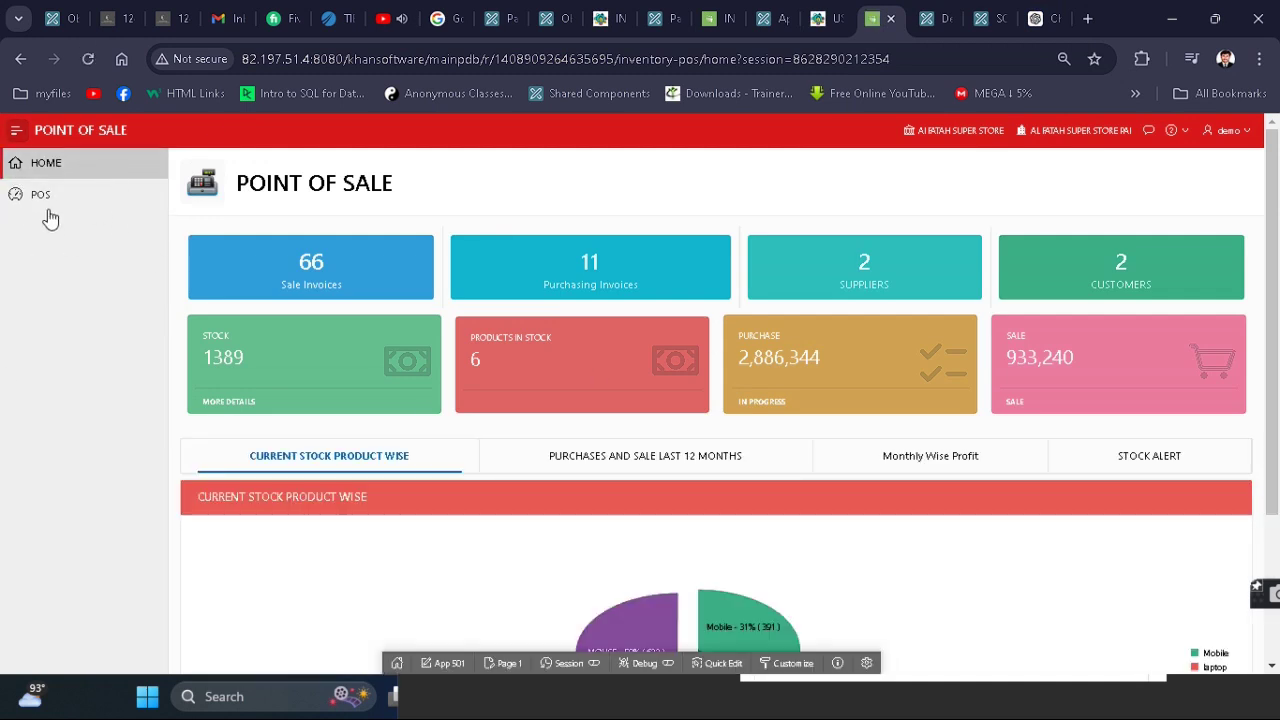
{"action": "left_click", "coordinate": [72, 207]}
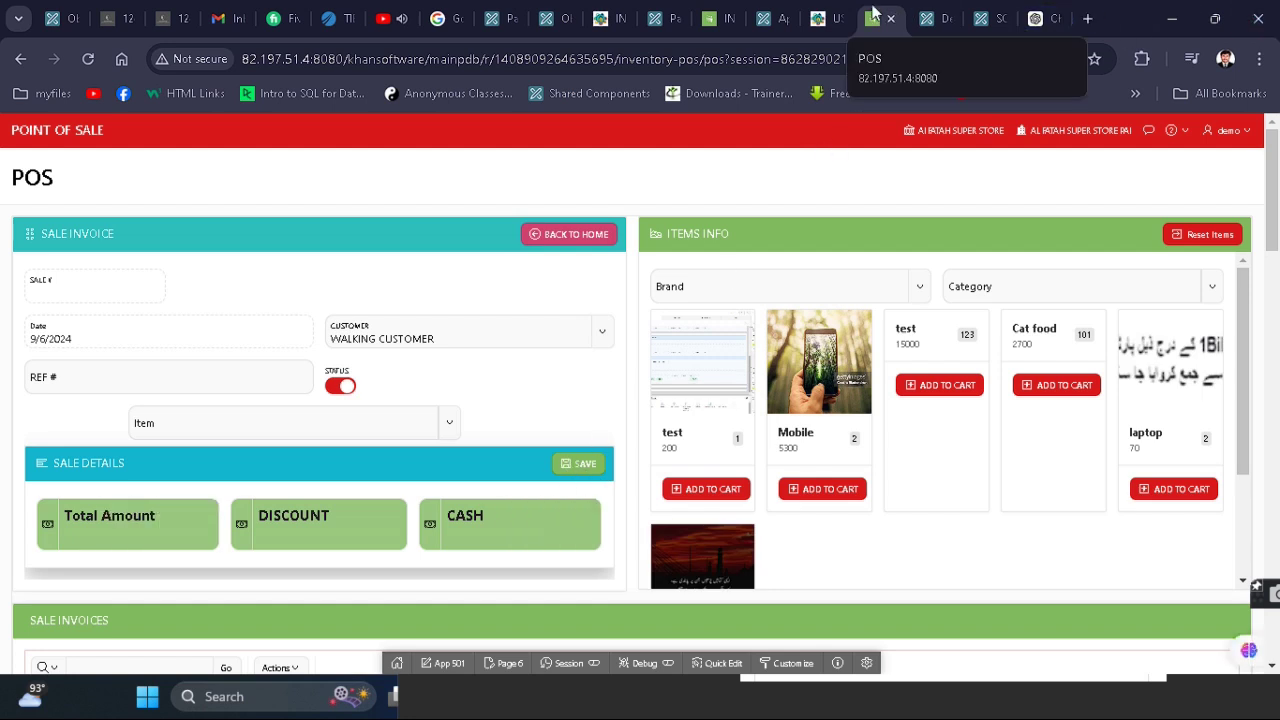
{"action": "left_click", "coordinate": [818, 18]}
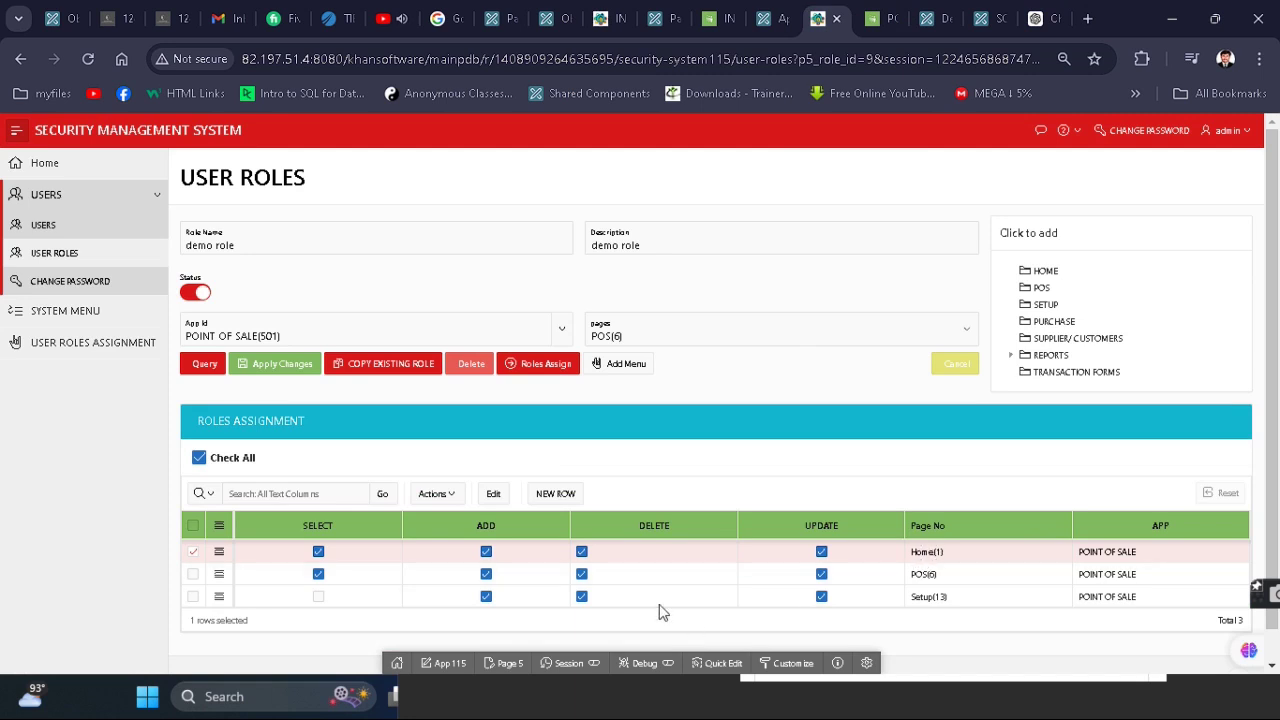
- Revoke ADD permission on POS(6) for the demo role and reload the POS page to test it
{"action": "left_click", "coordinate": [486, 574]}
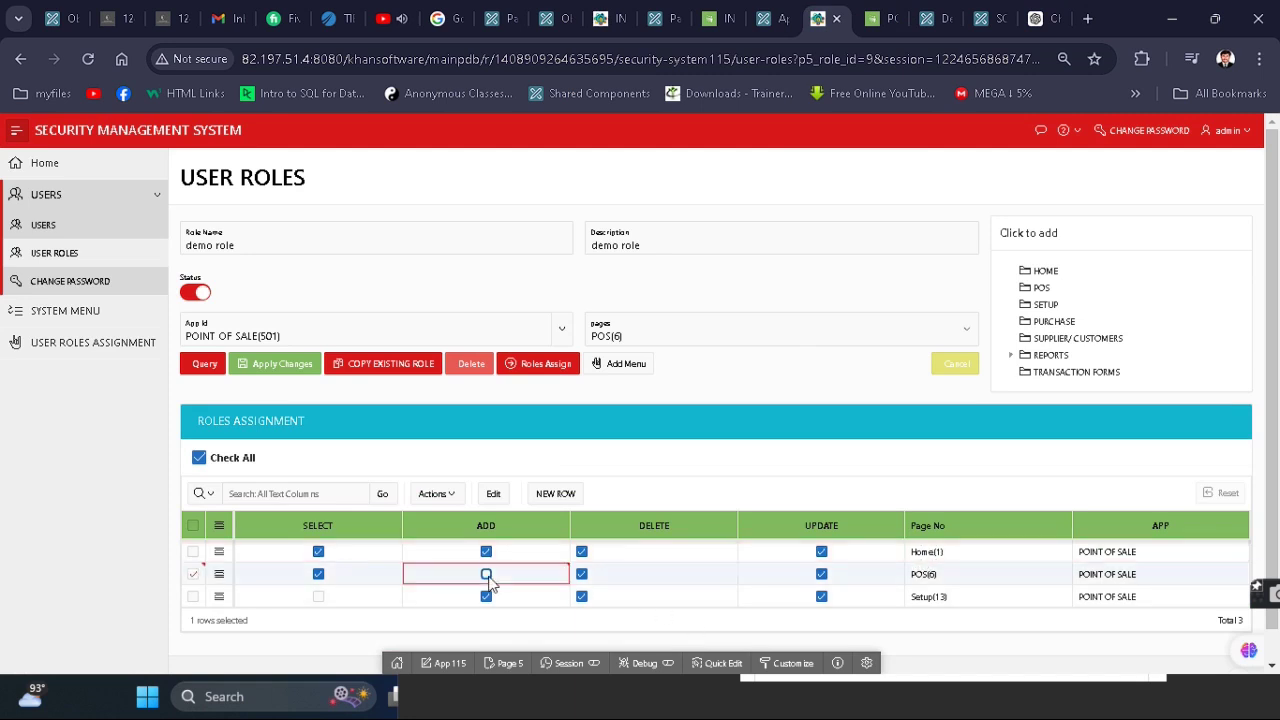
{"action": "left_click", "coordinate": [283, 364]}
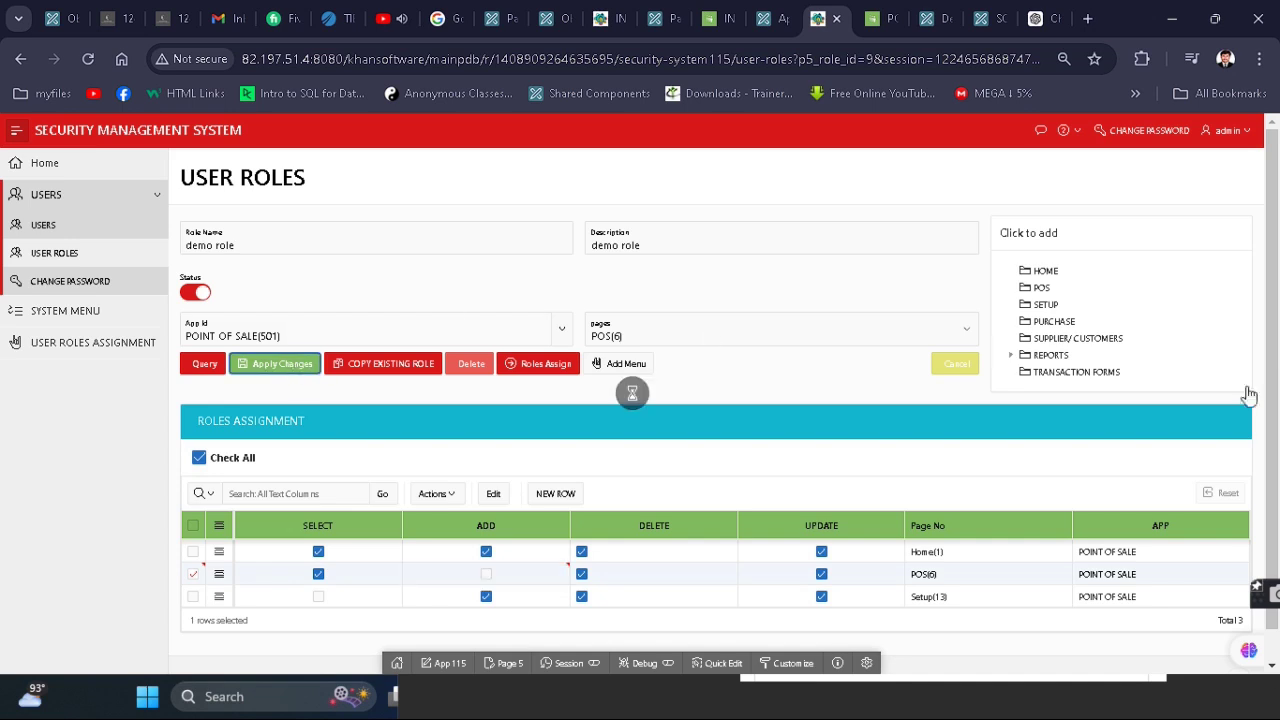
{"action": "left_click", "coordinate": [882, 18]}
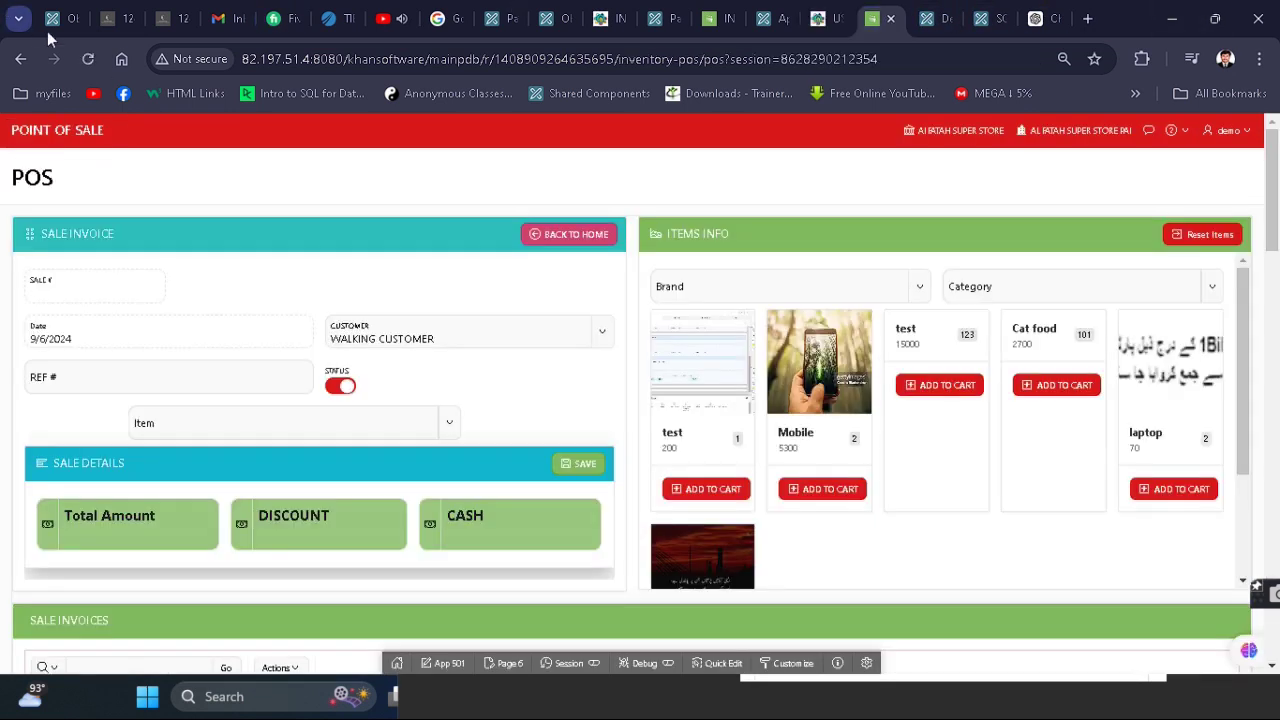
{"action": "left_click", "coordinate": [97, 61]}
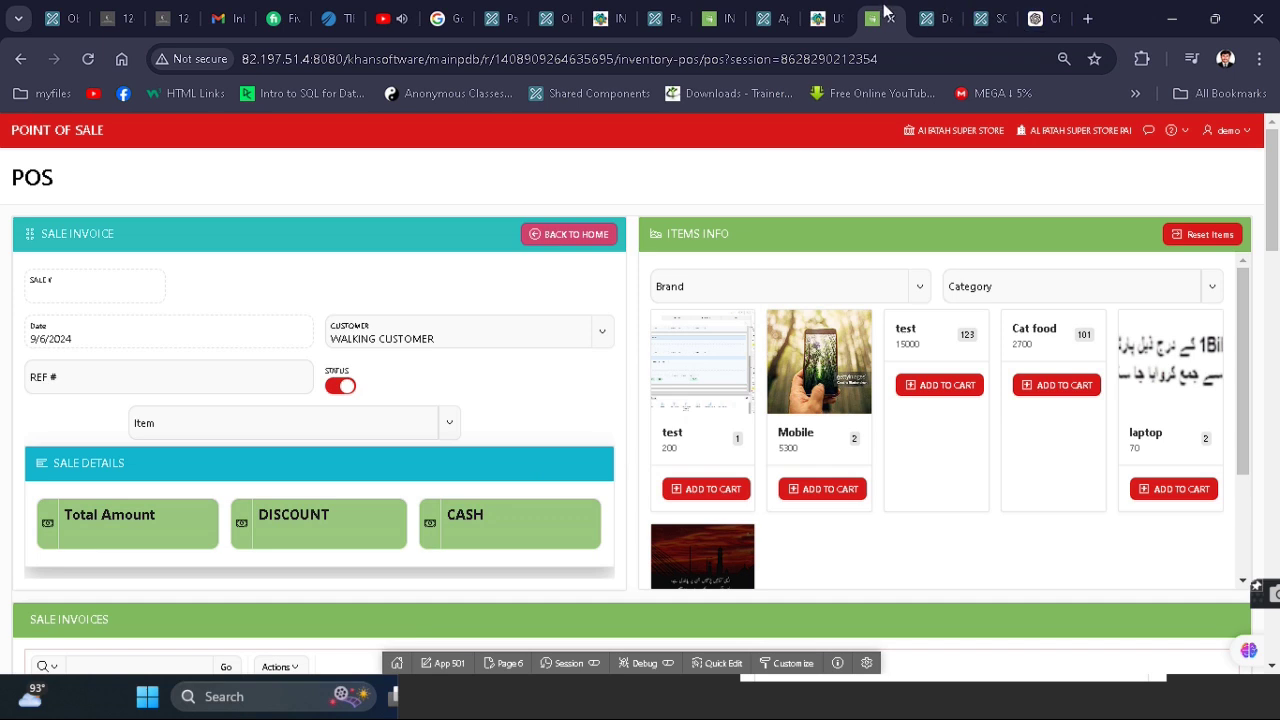
{"action": "left_click", "coordinate": [838, 18]}
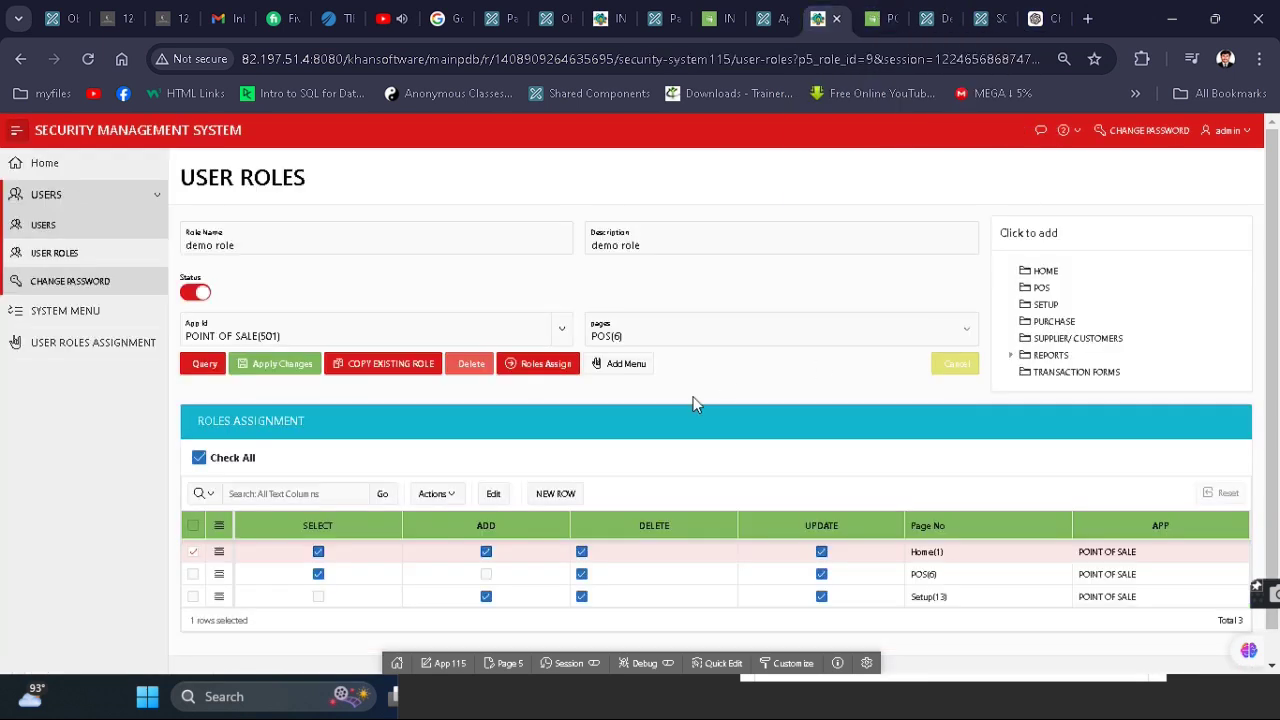
- Restore ADD permission on POS(6), reload the POS page, and return to Point of Sale home
{"action": "left_click", "coordinate": [488, 576]}
{"action": "left_click", "coordinate": [284, 364]}
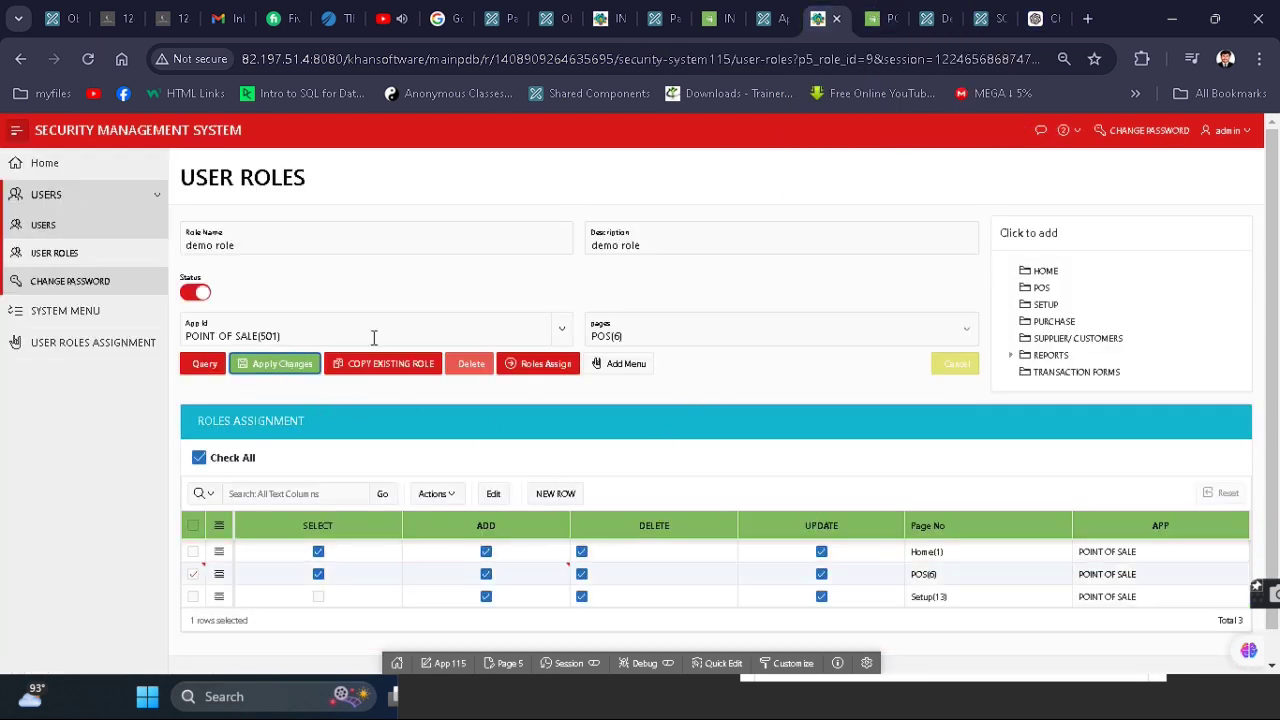
{"action": "left_click", "coordinate": [886, 12]}
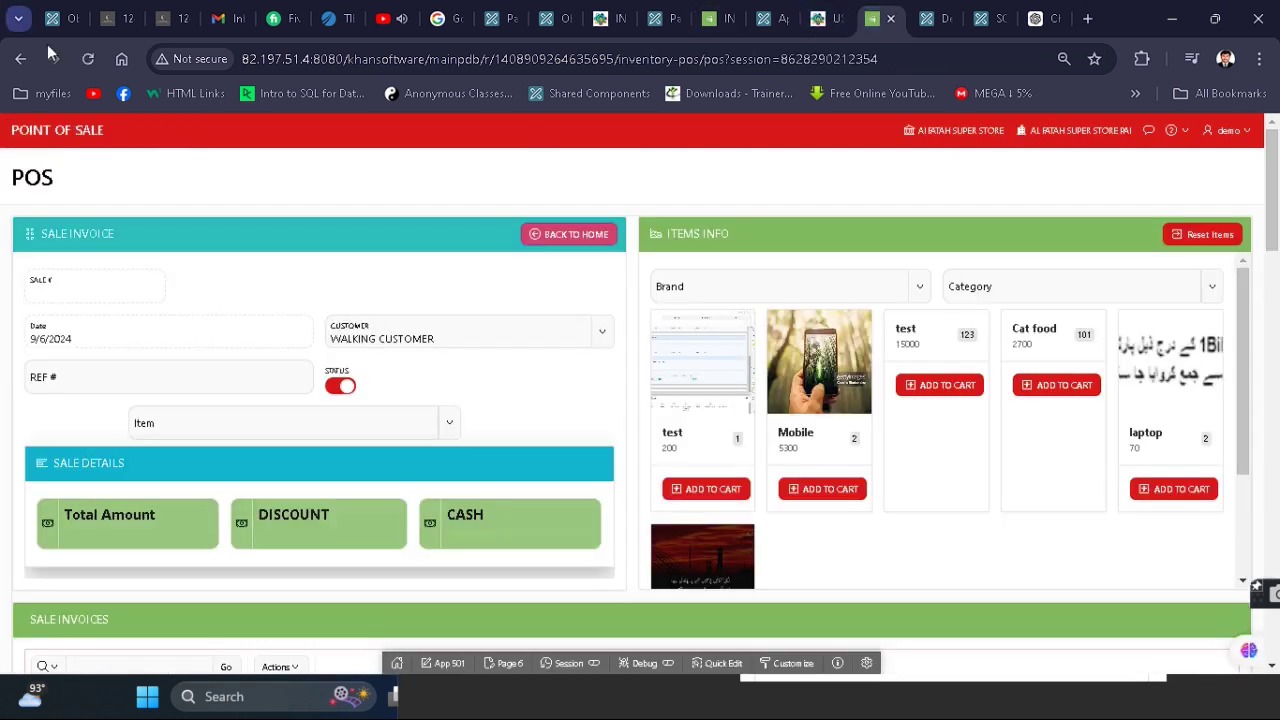
{"action": "left_click", "coordinate": [89, 60]}
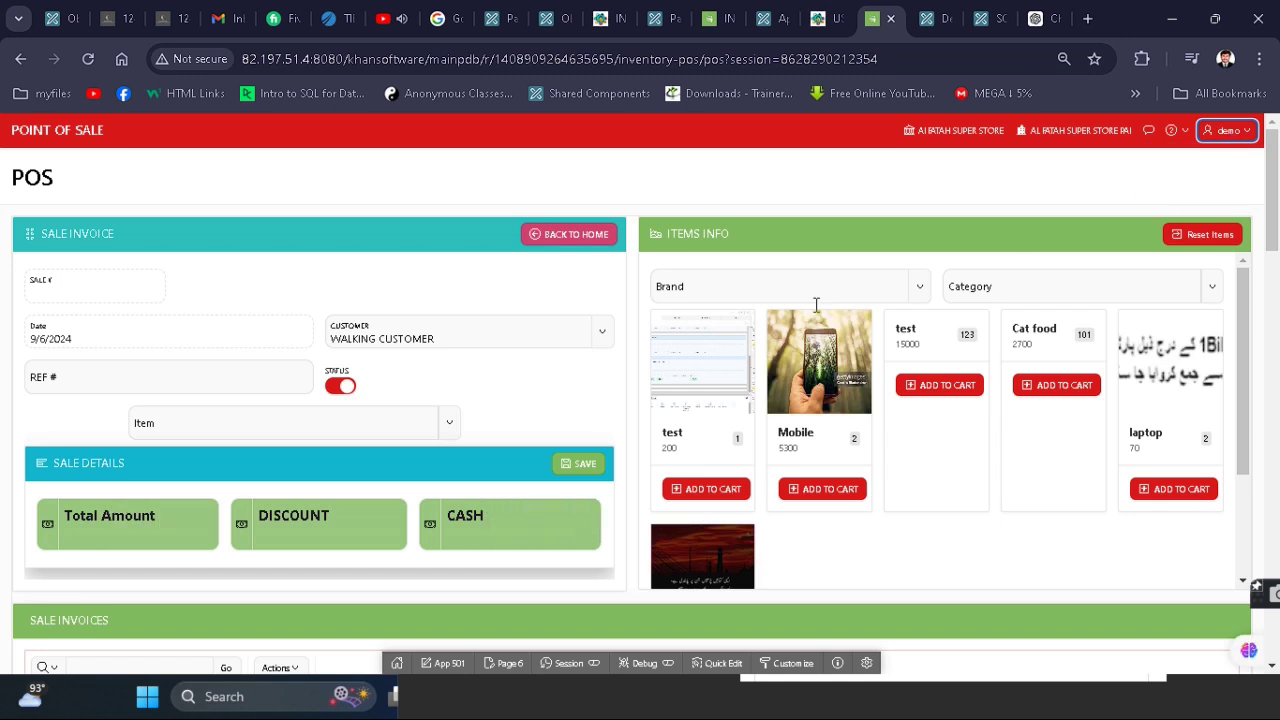
{"action": "left_click", "coordinate": [18, 138]}
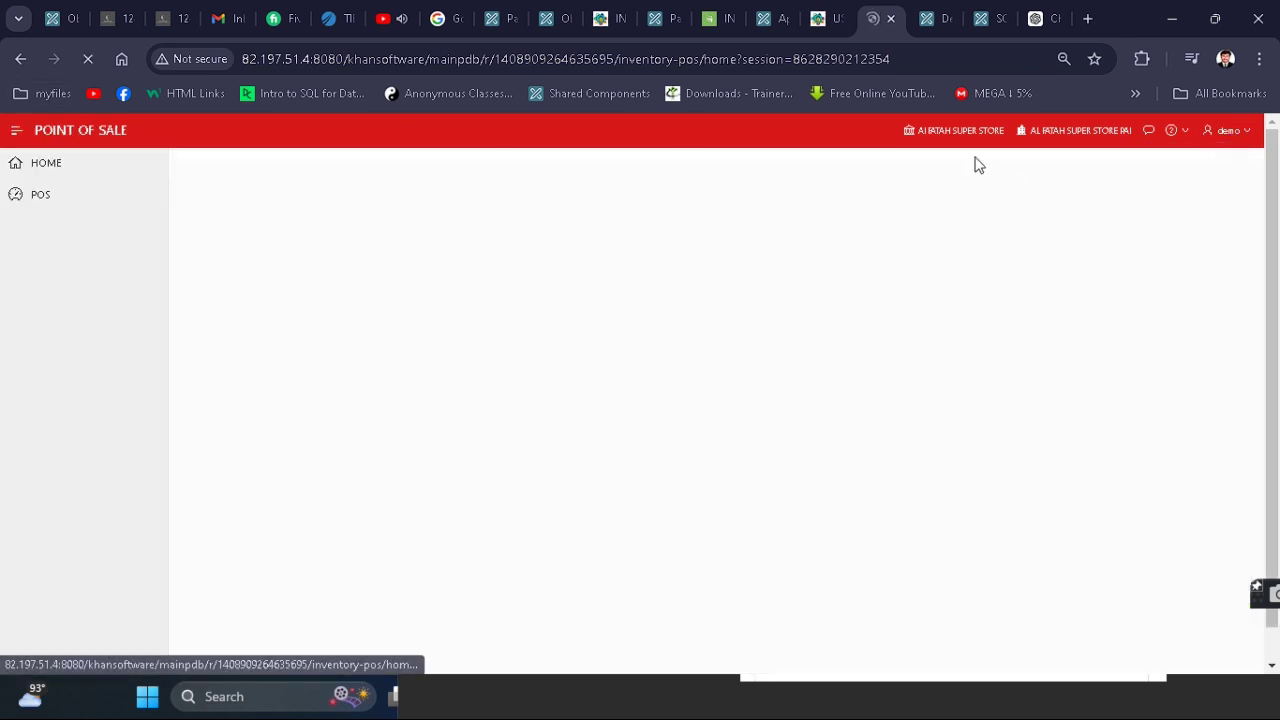